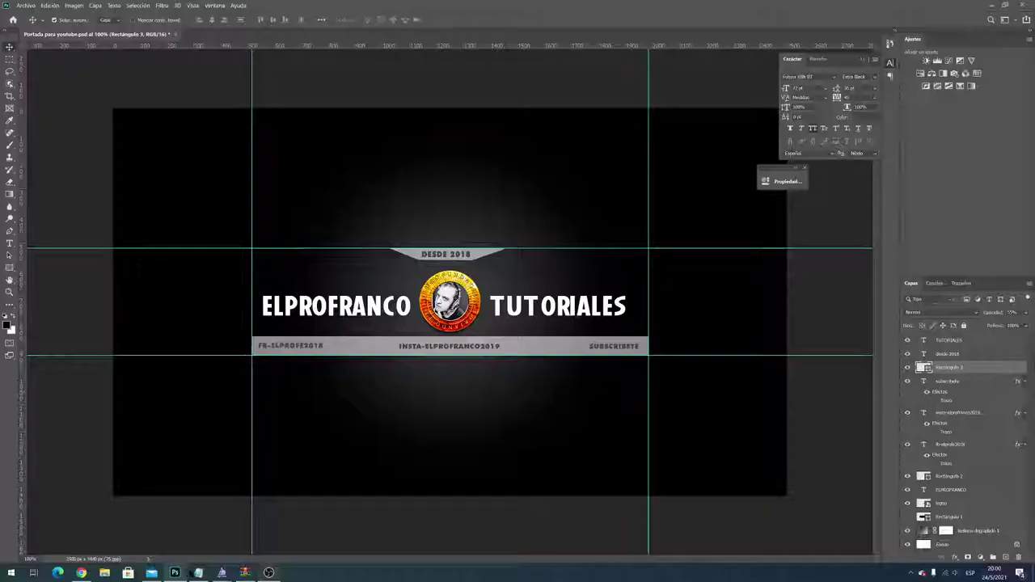
- Switch from OBS Studio to Photoshop showing the 'Portada para youtube.psd' banner
{"action": "left_click", "coordinate": [175, 572]}
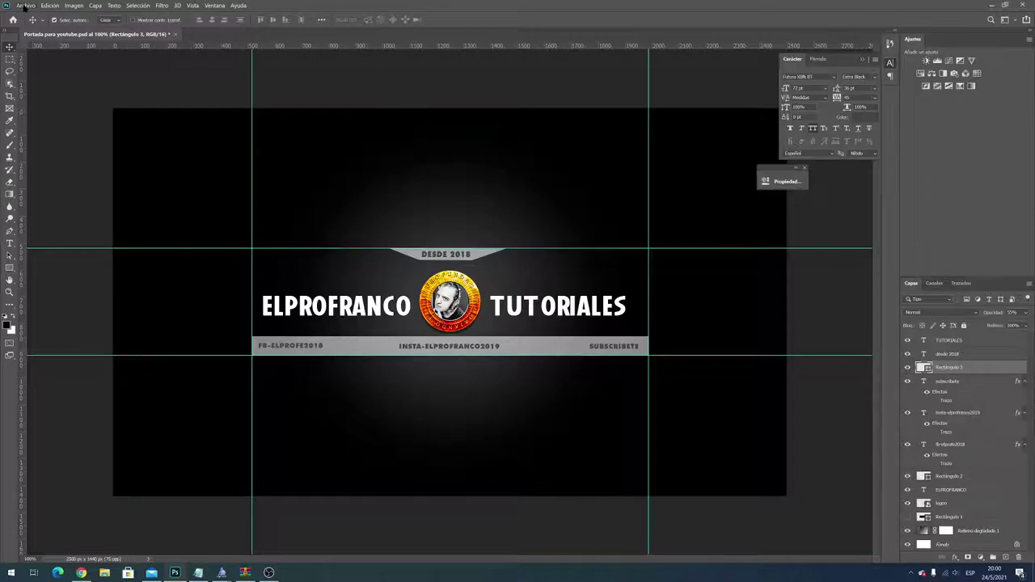
- Create the blank 'Sin título-1' document: 2500 × 1440 px, 75 ppi, white background
{"action": "left_click", "coordinate": [24, 6]}
{"action": "left_click", "coordinate": [24, 7]}
{"action": "left_click", "coordinate": [198, 572]}
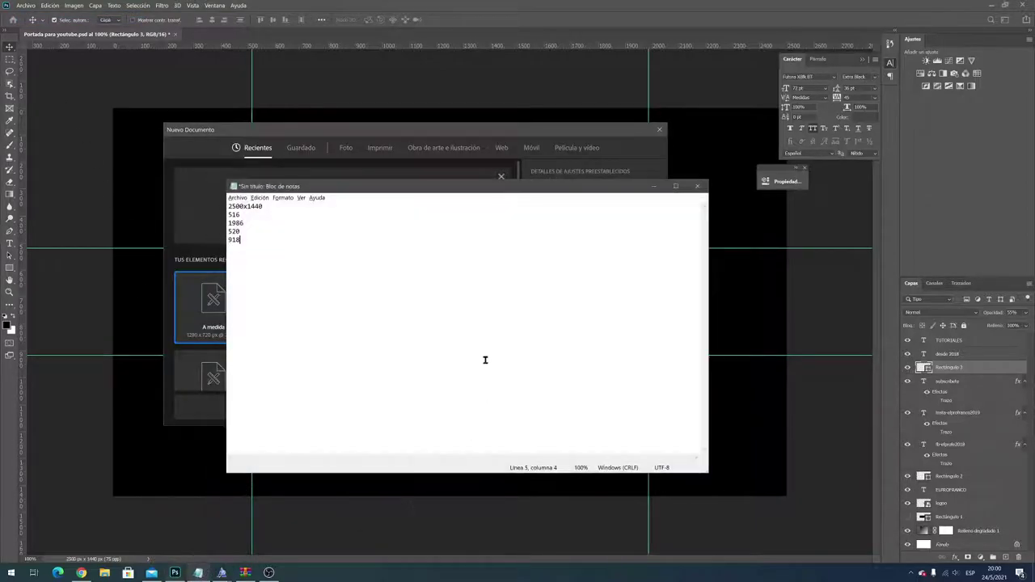
{"action": "left_click_drag", "start_coordinate": [340, 187], "coordinate": [379, 291]}
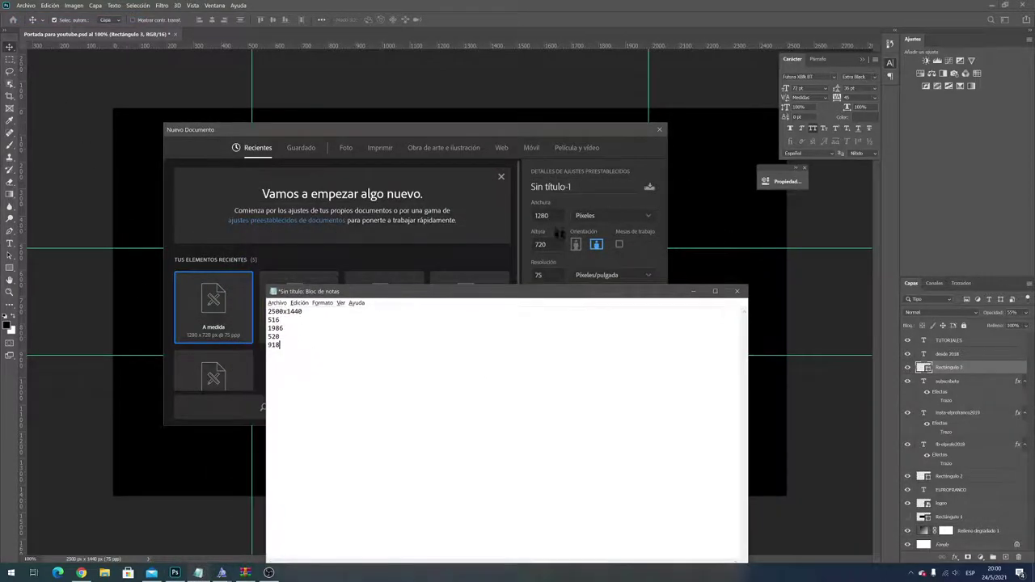
{"action": "left_click", "coordinate": [481, 208]}
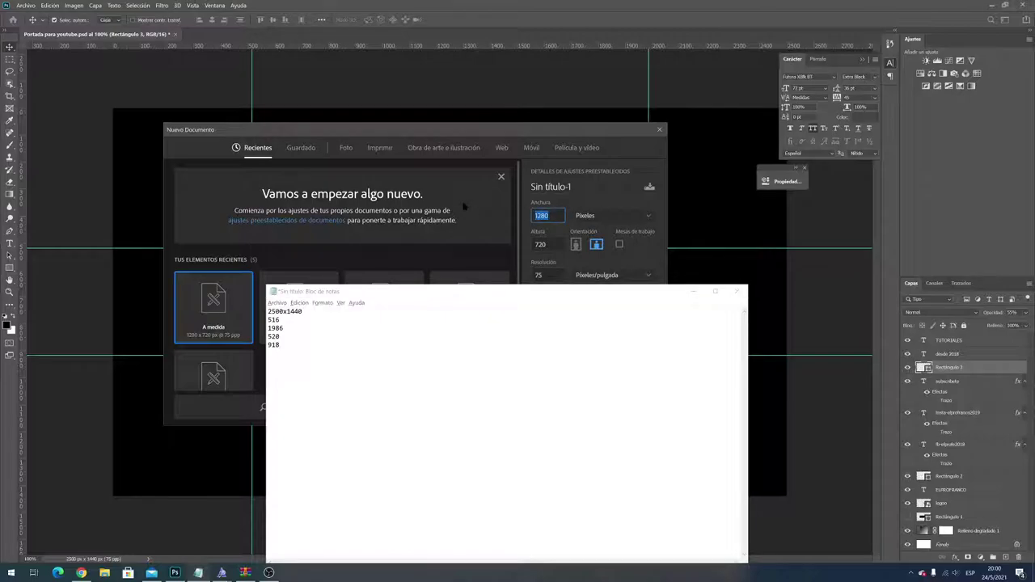
{"action": "type", "text": "2"}
{"action": "key", "text": "Tab"}
{"action": "type", "text": "1"}
{"action": "mouse_move", "coordinate": [522, 296]}
{"action": "left_mouse_down"}
{"action": "mouse_move", "coordinate": [522, 413]}
{"action": "mouse_move", "coordinate": [550, 474]}
{"action": "left_mouse_up"}
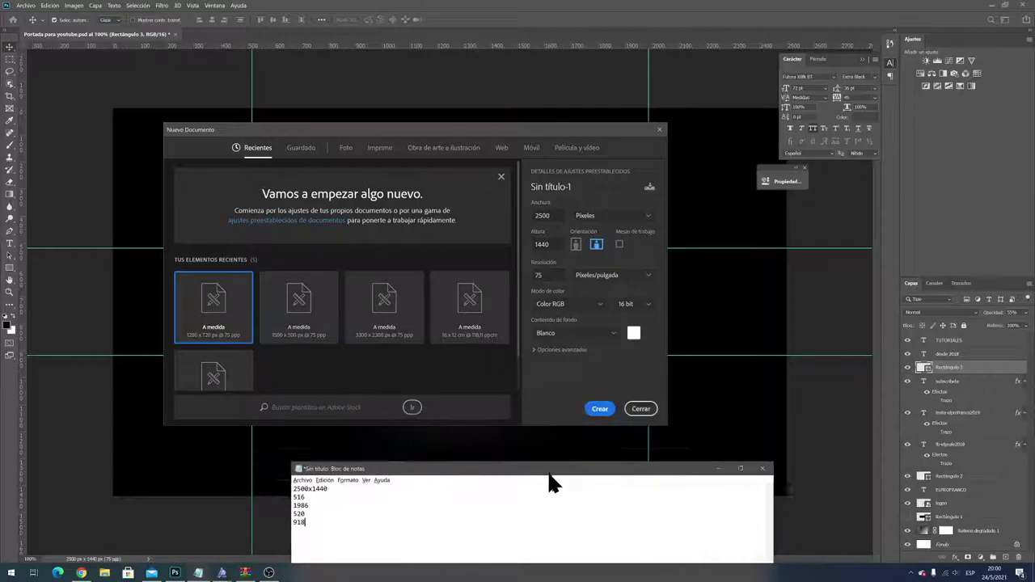
{"action": "left_click", "coordinate": [601, 409]}
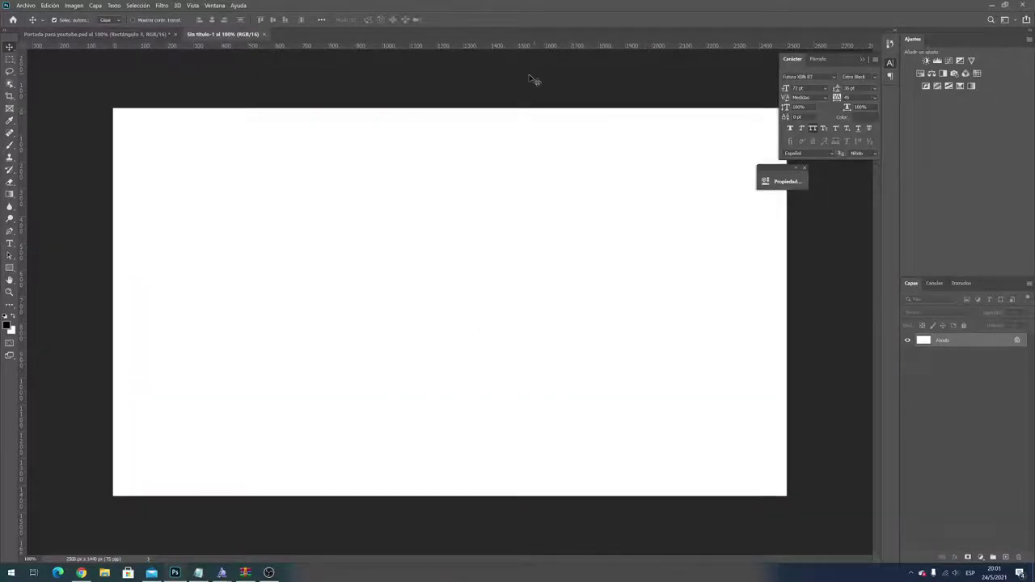
- Add a gradient fill layer using the dark Gris_14 preset from the Grises folder
{"action": "left_click", "coordinate": [94, 6]}
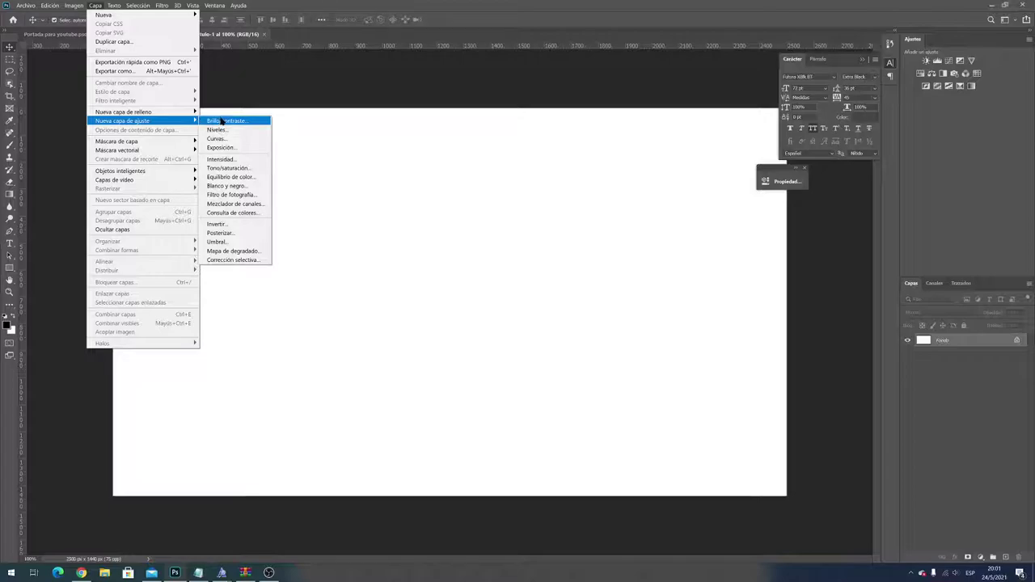
{"action": "mouse_move", "coordinate": [123, 112]}
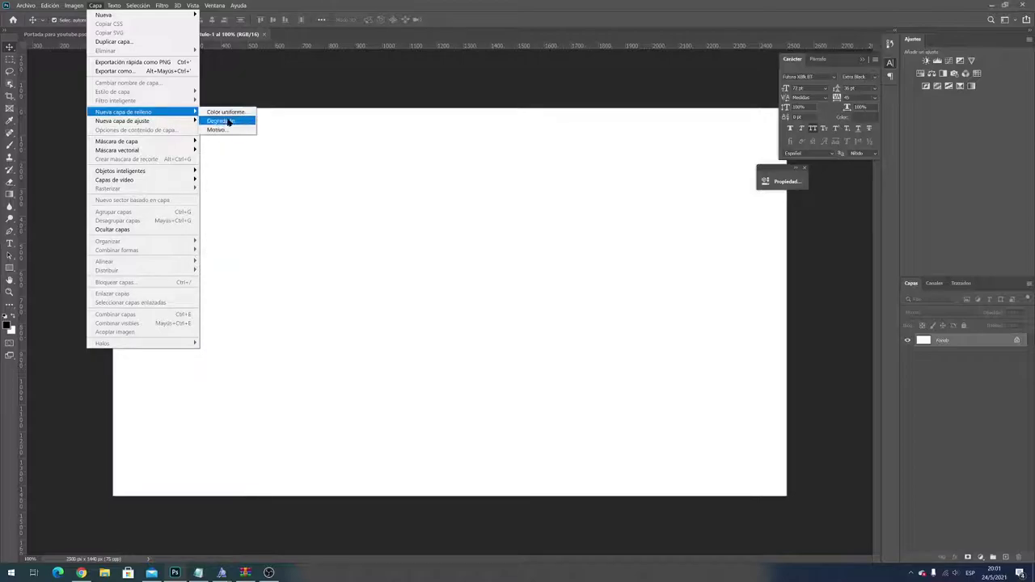
{"action": "left_click", "coordinate": [230, 122]}
{"action": "left_click", "coordinate": [399, 91]}
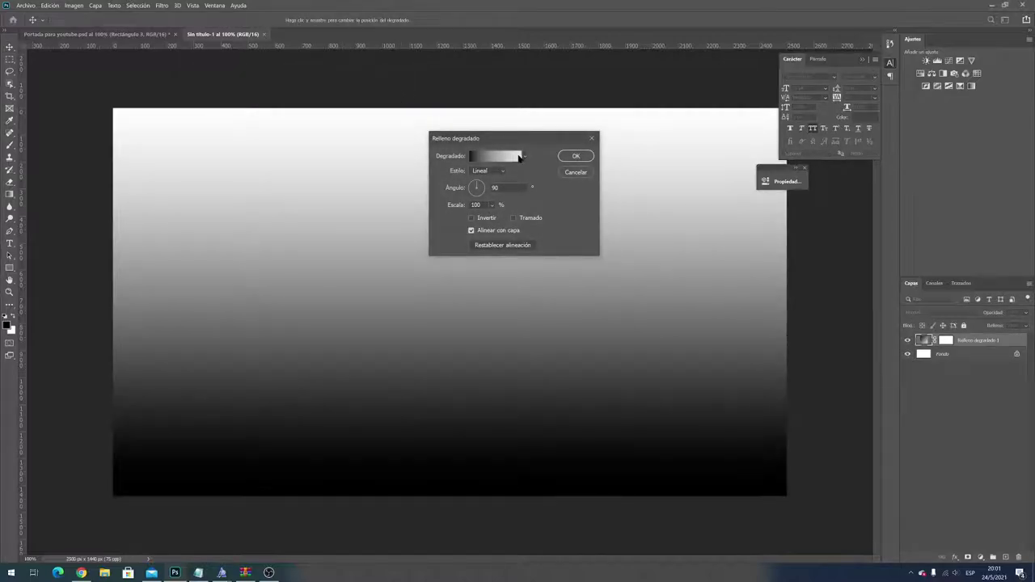
{"action": "left_click", "coordinate": [521, 158]}
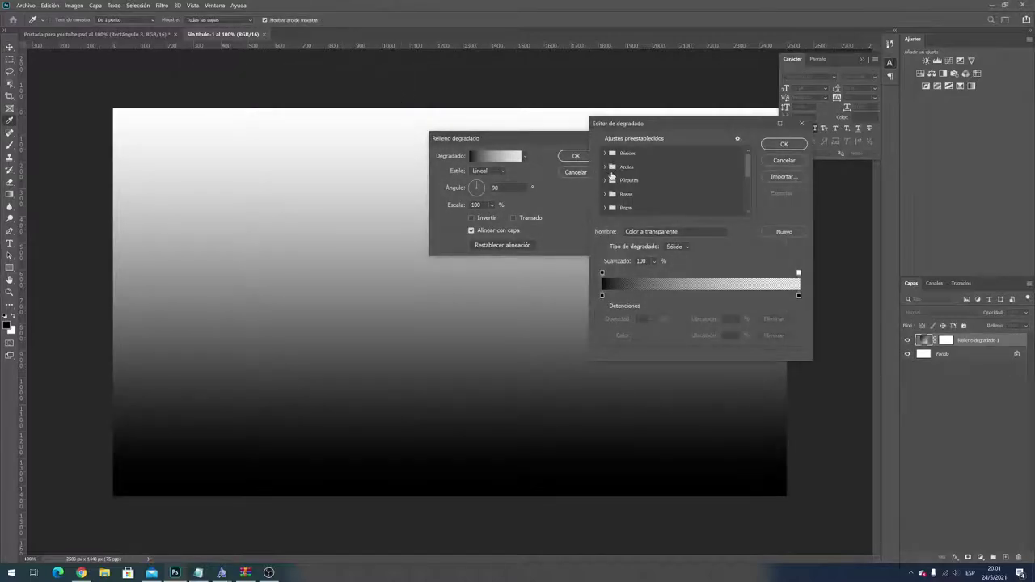
{"action": "scroll", "coordinate": [610, 200], "scroll_direction": "down", "scroll_amount": 1}
{"action": "scroll", "coordinate": [611, 192], "scroll_direction": "down", "scroll_amount": 1}
{"action": "scroll", "coordinate": [610, 190], "scroll_direction": "down", "scroll_amount": 1}
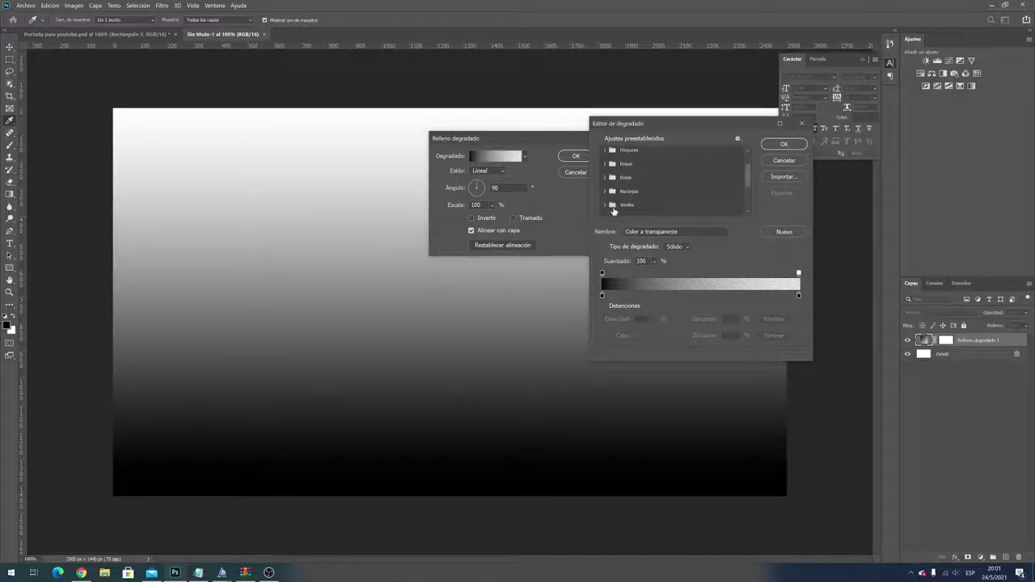
{"action": "scroll", "coordinate": [611, 190], "scroll_direction": "down", "scroll_amount": 1}
{"action": "scroll", "coordinate": [607, 190], "scroll_direction": "down", "scroll_amount": 1}
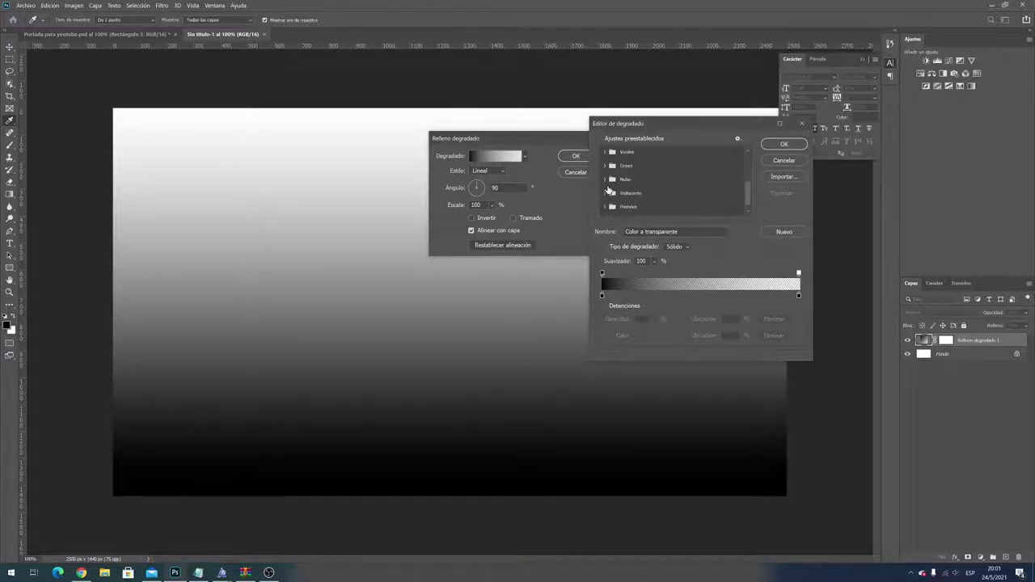
{"action": "scroll", "coordinate": [610, 188], "scroll_direction": "up", "scroll_amount": 1}
{"action": "left_click", "coordinate": [608, 192]}
{"action": "left_click", "coordinate": [605, 192]}
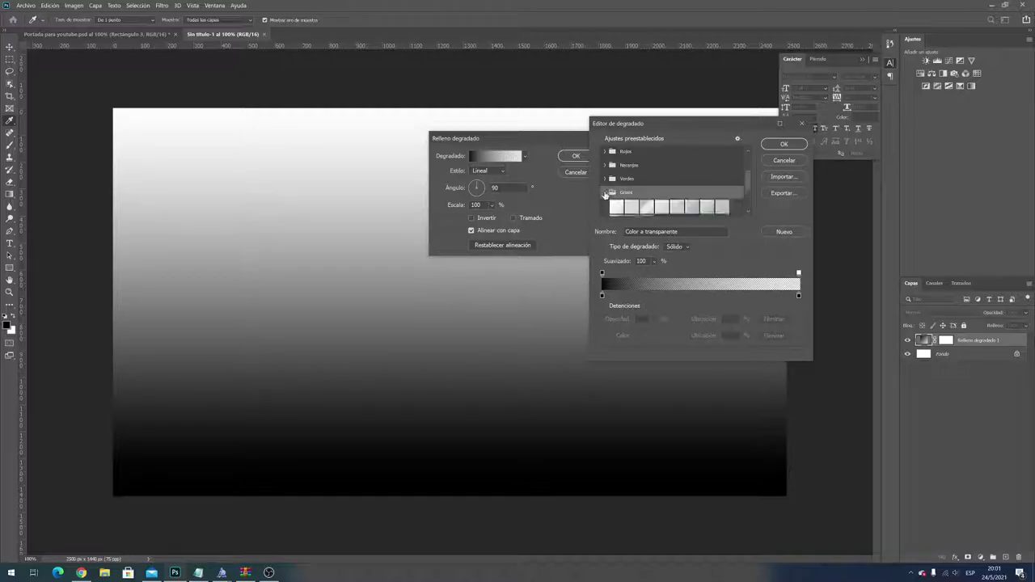
{"action": "scroll", "coordinate": [683, 194], "scroll_direction": "down", "scroll_amount": 2}
{"action": "left_click", "coordinate": [692, 198]}
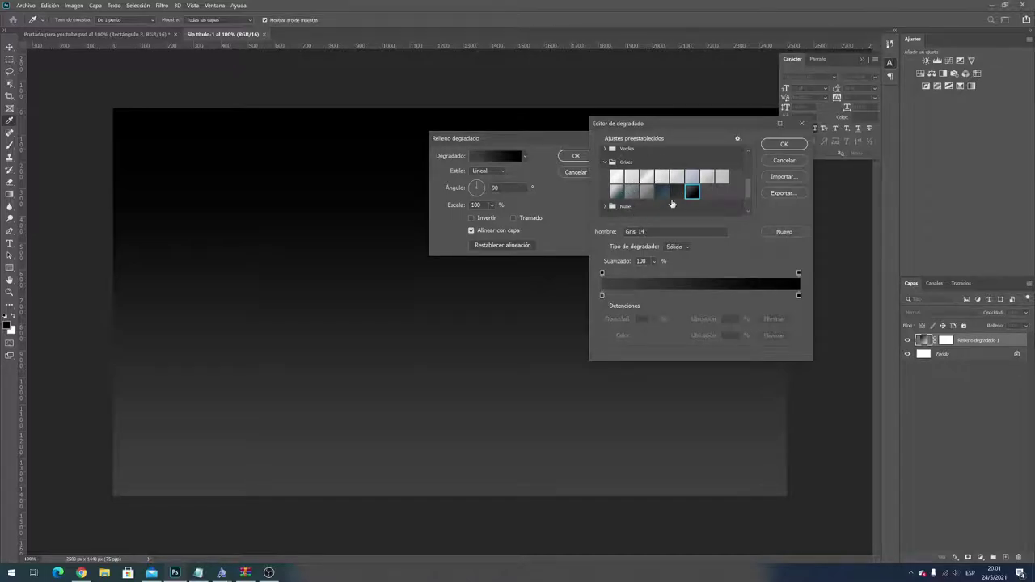
- Inspect the left colour stop, then save and accept the gradient as a new preset
{"action": "left_click", "coordinate": [601, 296]}
{"action": "double_click", "coordinate": [602, 296]}
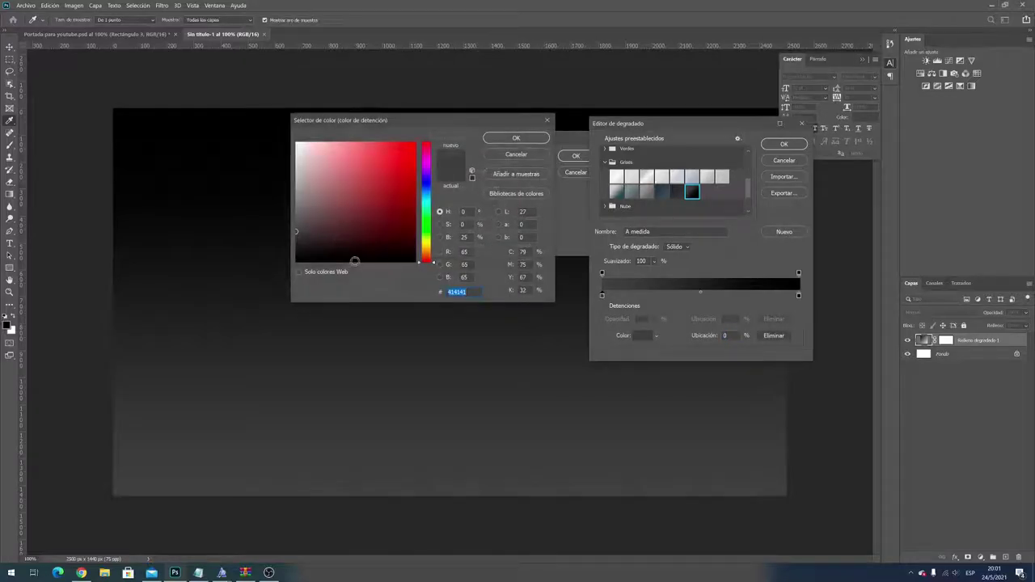
{"action": "left_click", "coordinate": [518, 141]}
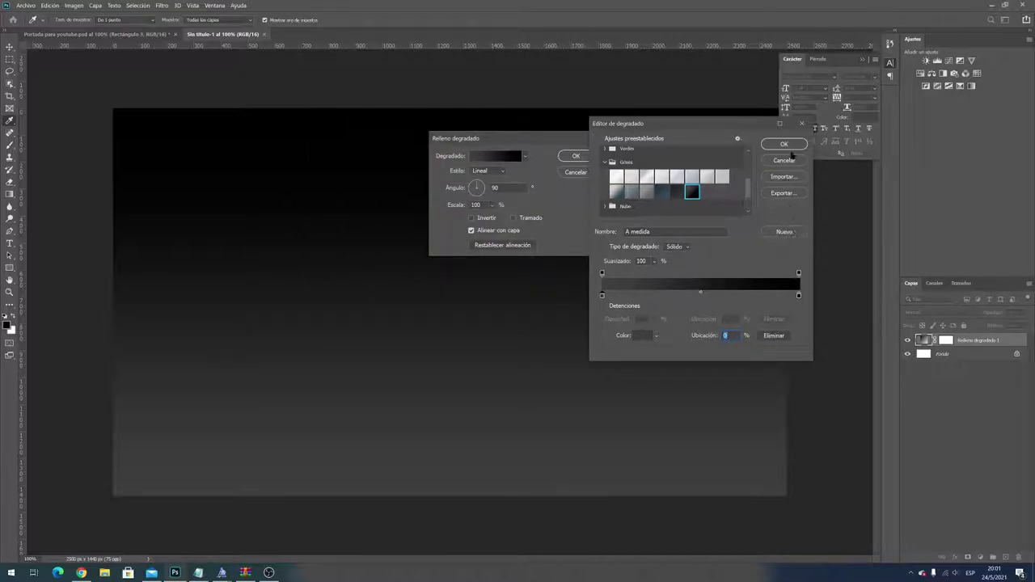
{"action": "left_click", "coordinate": [784, 231]}
{"action": "left_click", "coordinate": [782, 144]}
- Set the gradient style to Radial at 120% scale and apply the fill
{"action": "left_click", "coordinate": [497, 171]}
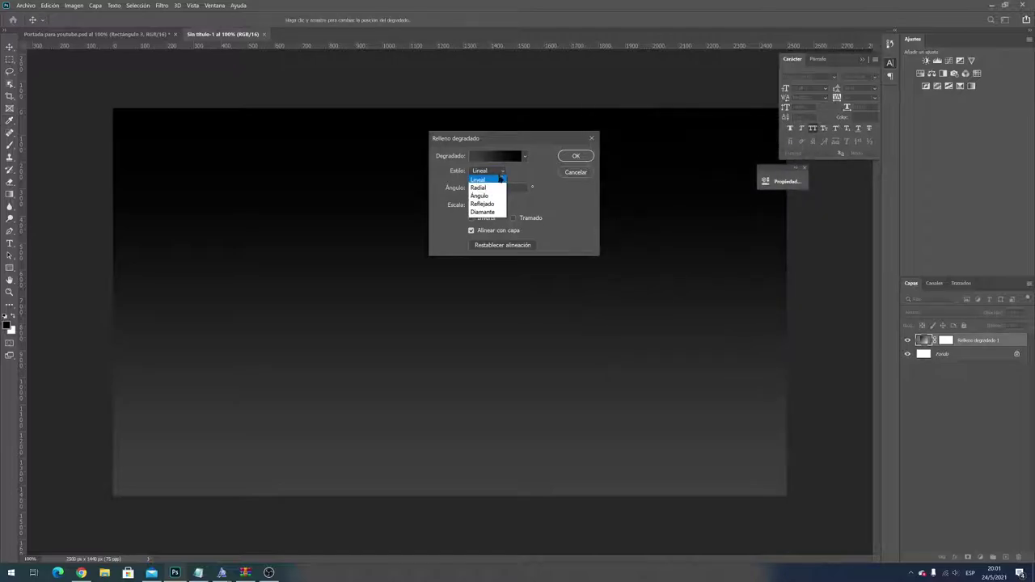
{"action": "left_click", "coordinate": [491, 187]}
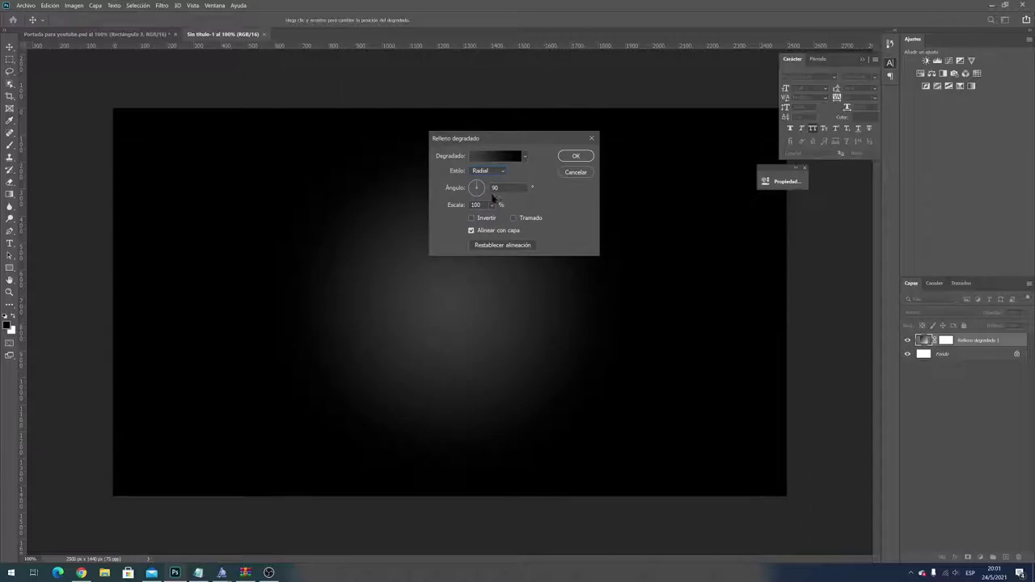
{"action": "key", "text": "Tab"}
{"action": "type", "text": "1"}
{"action": "type", "text": "20"}
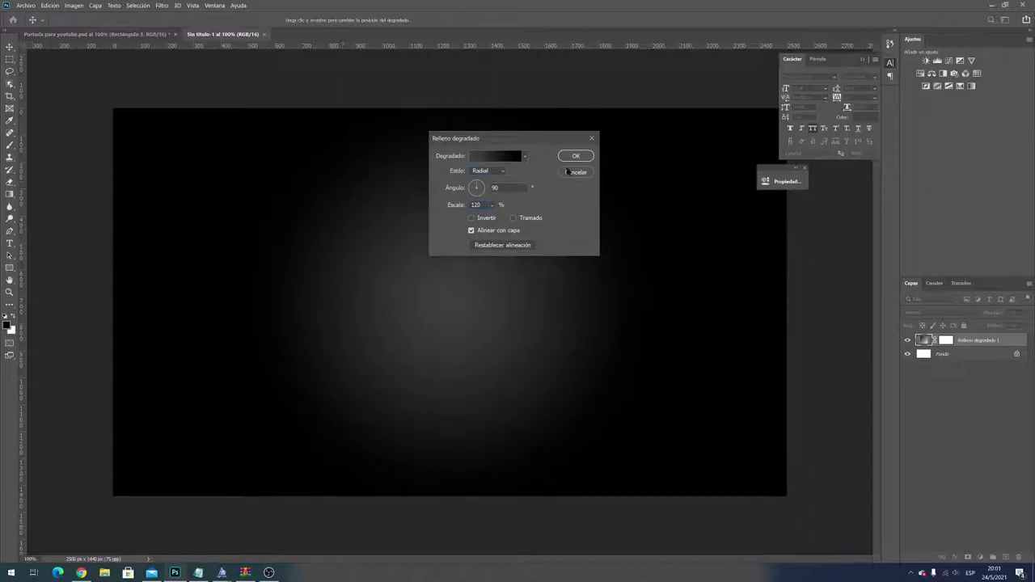
{"action": "left_click", "coordinate": [579, 155]}
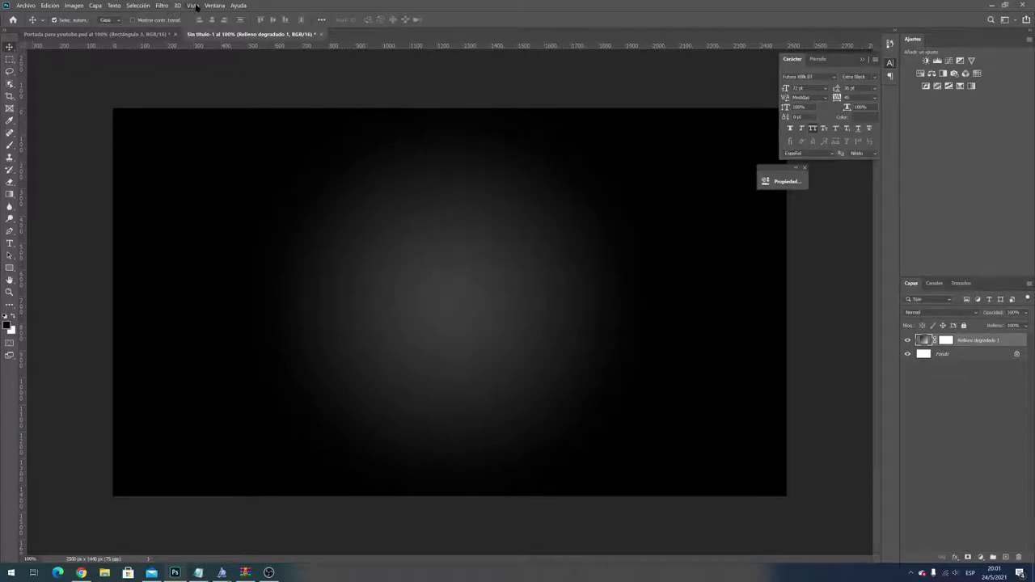
{"action": "left_click", "coordinate": [197, 6]}
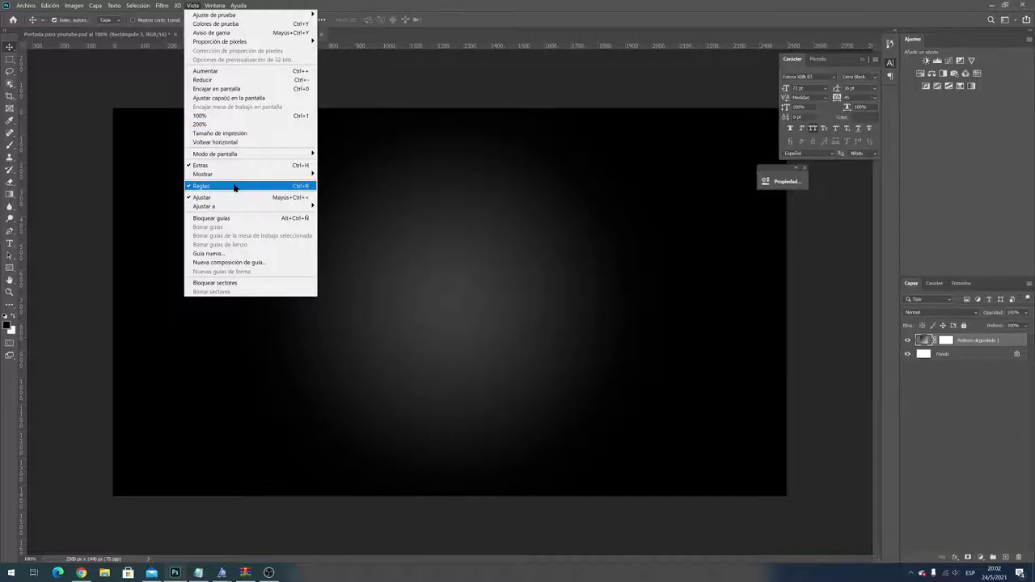
{"action": "left_click", "coordinate": [243, 254]}
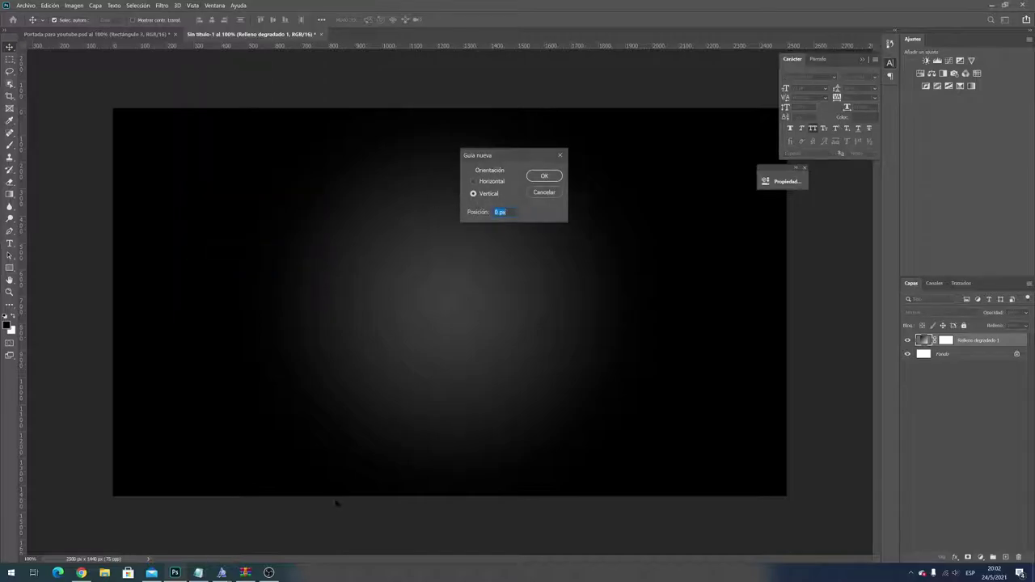
{"action": "left_click", "coordinate": [268, 573]}
{"action": "left_click", "coordinate": [269, 572]}
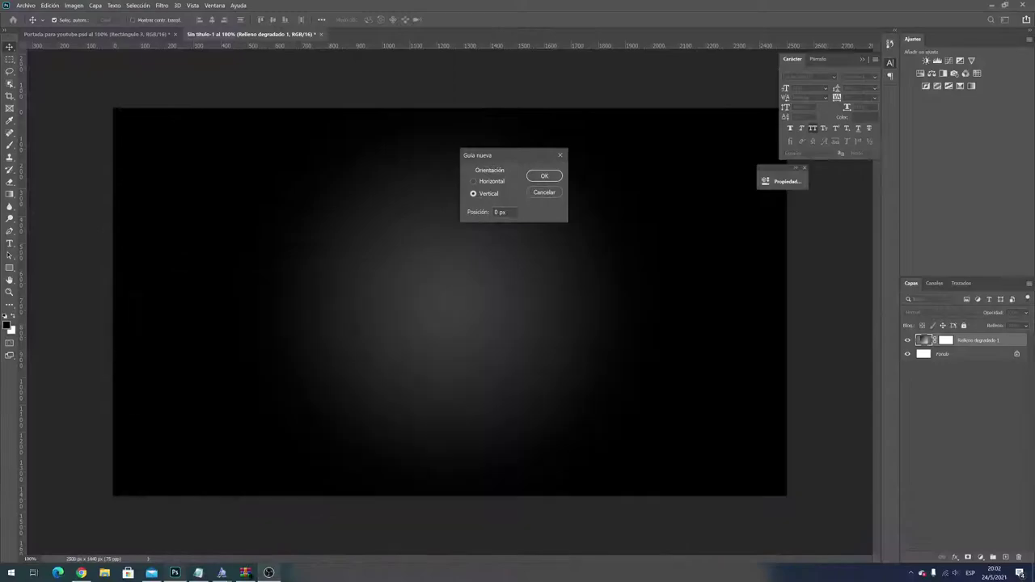
{"action": "left_click", "coordinate": [198, 573]}
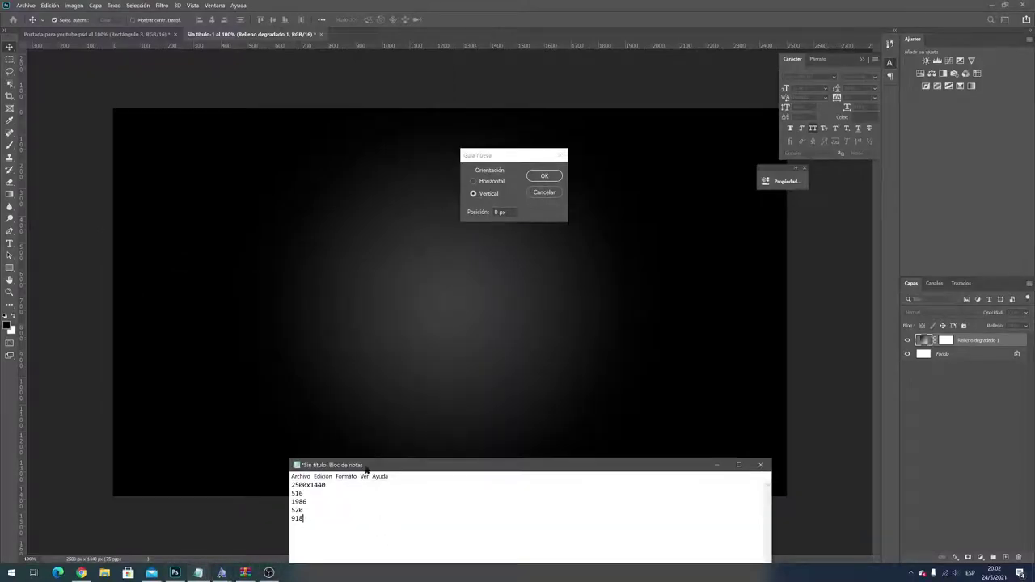
{"action": "key", "text": "alt+Tab"}
{"action": "left_click", "coordinate": [476, 182]}
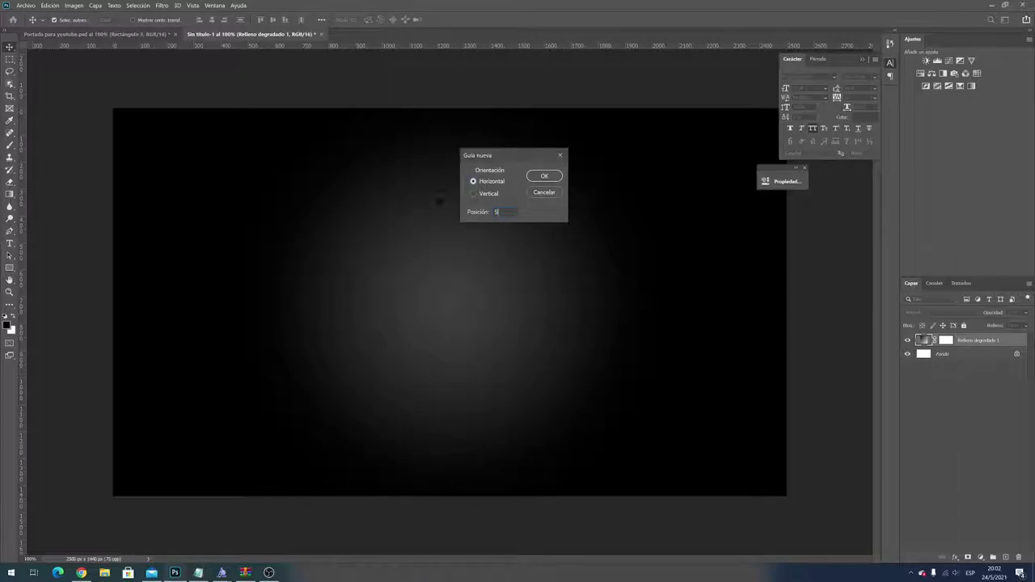
{"action": "left_click", "coordinate": [198, 572]}
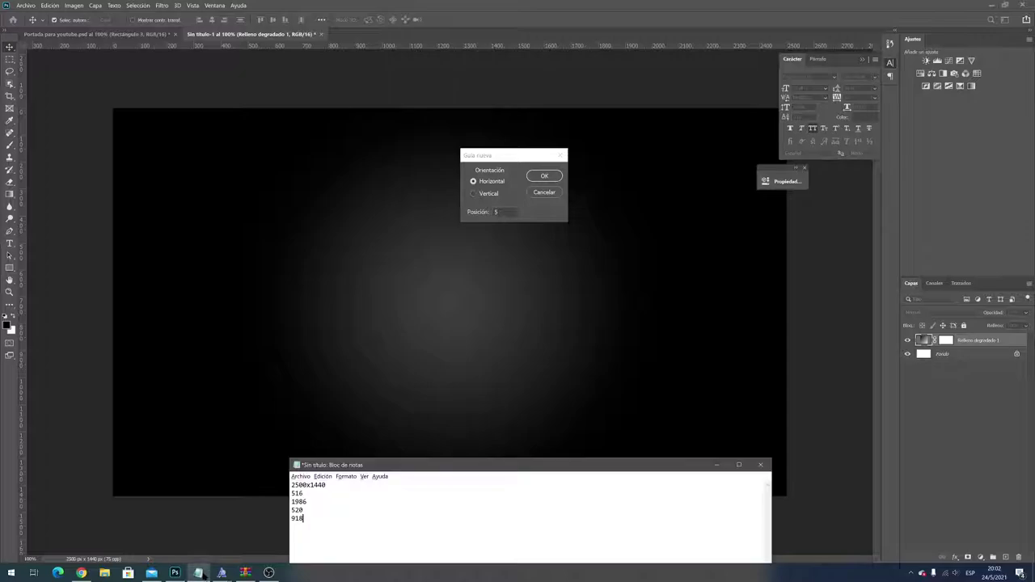
{"action": "left_click", "coordinate": [198, 572]}
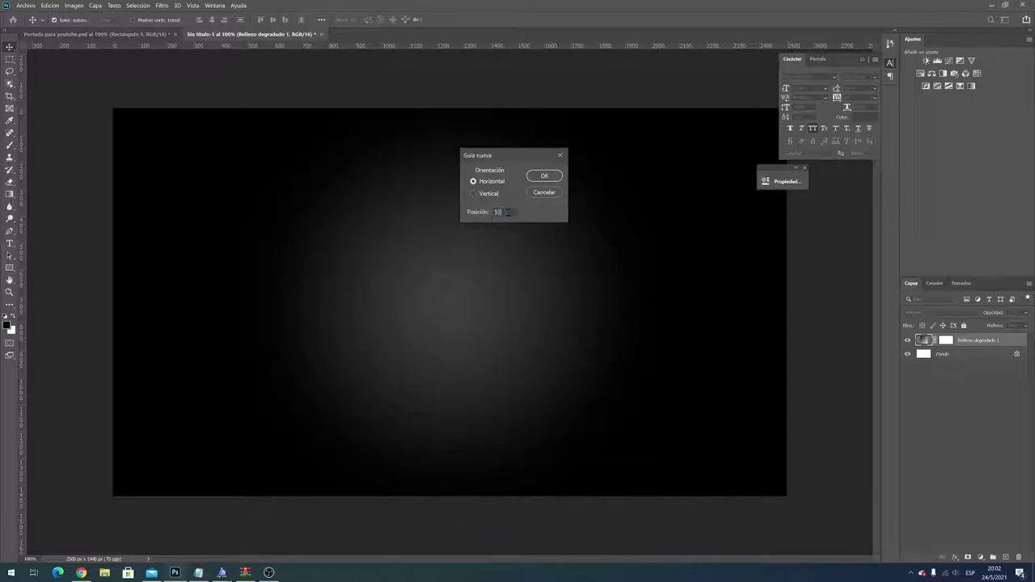
{"action": "left_click", "coordinate": [538, 176]}
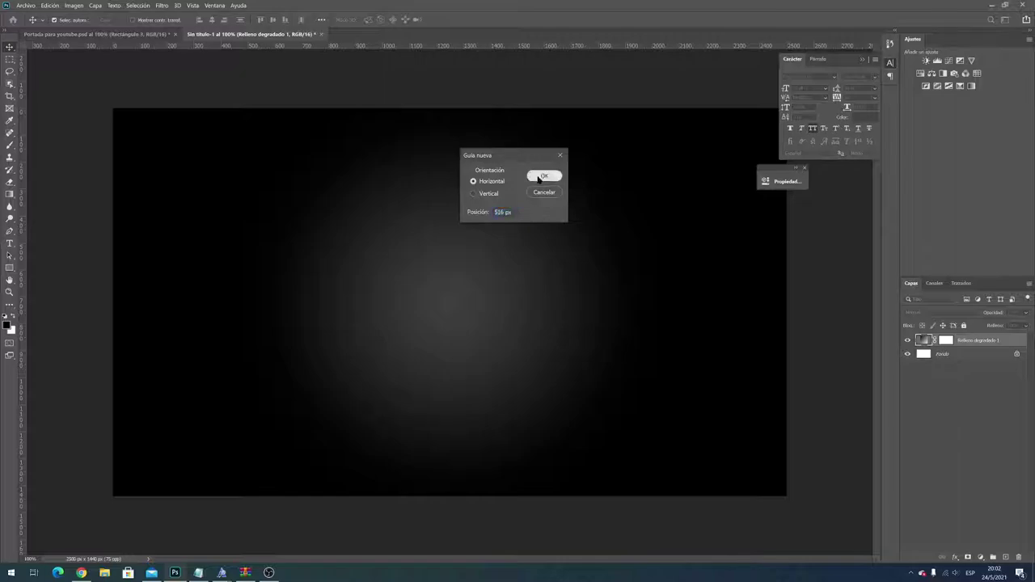
{"action": "right_click", "coordinate": [453, 45]}
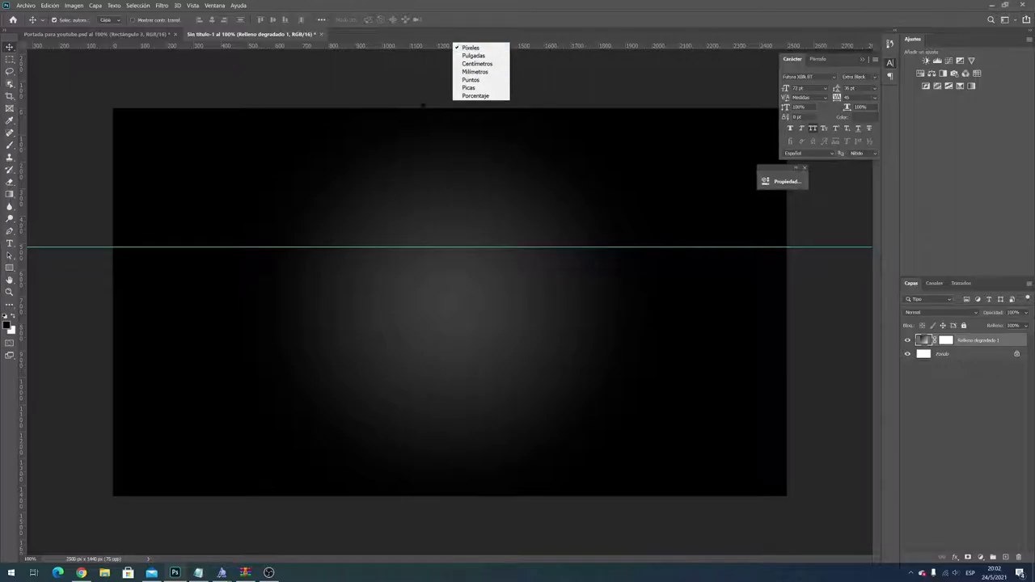
{"action": "left_click", "coordinate": [43, 215]}
{"action": "left_click_drag", "start_coordinate": [69, 246], "coordinate": [73, 44]}
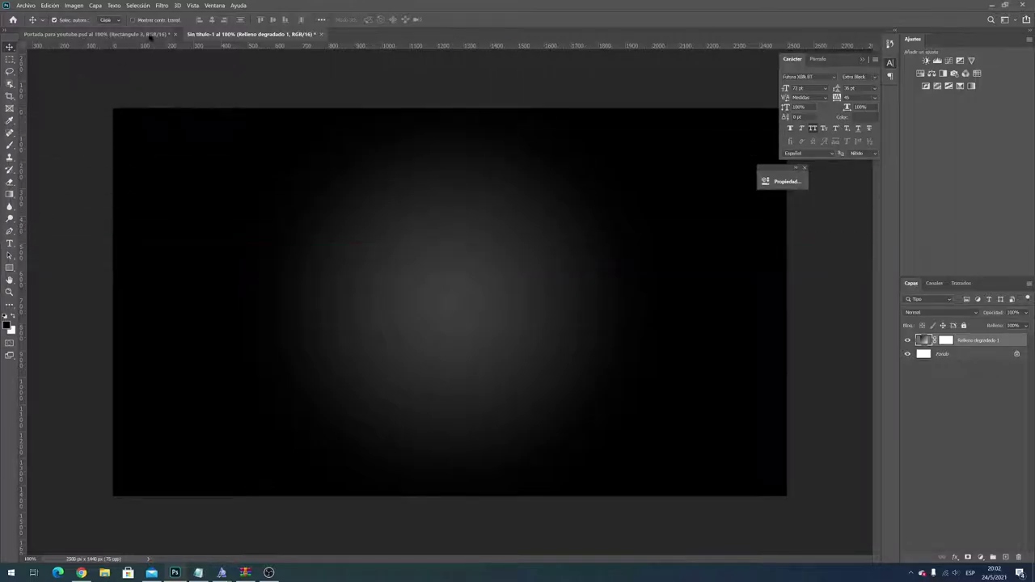
- Add a vertical guide at 516 px
{"action": "left_click", "coordinate": [193, 6]}
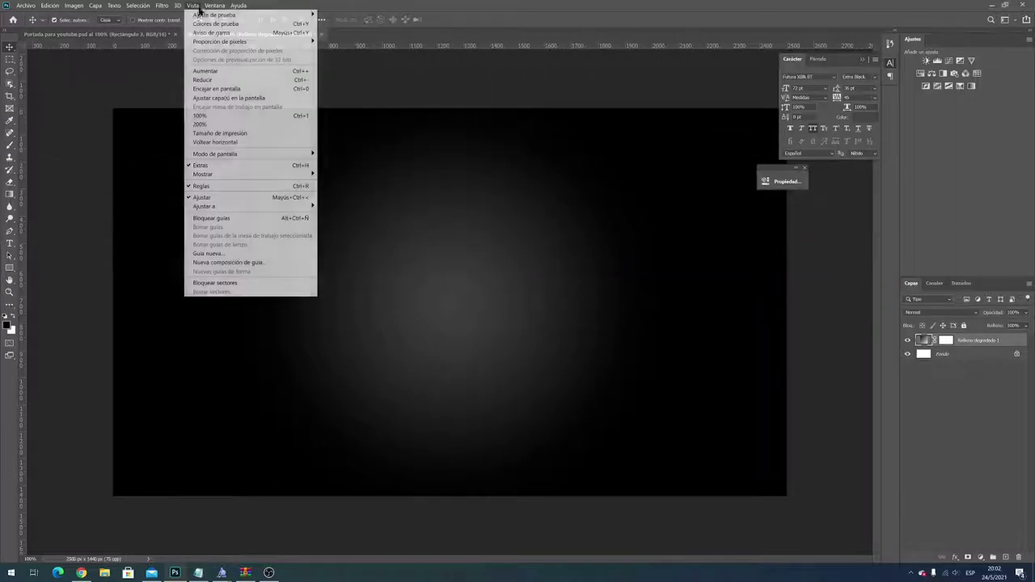
{"action": "left_click", "coordinate": [255, 254]}
{"action": "left_click", "coordinate": [500, 195]}
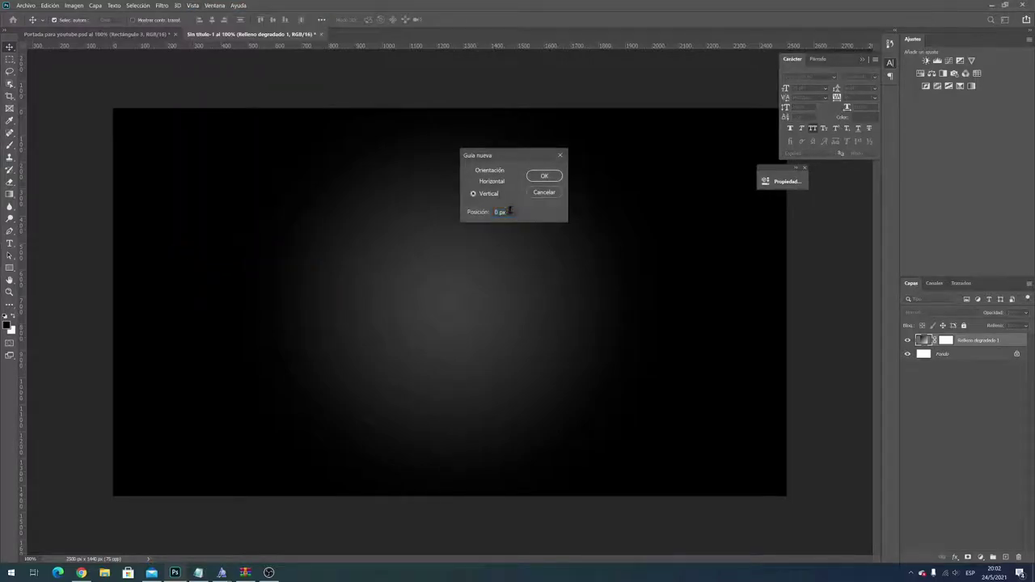
{"action": "double_click", "coordinate": [511, 211]}
{"action": "type", "text": "516"}
{"action": "key", "text": "Return"}
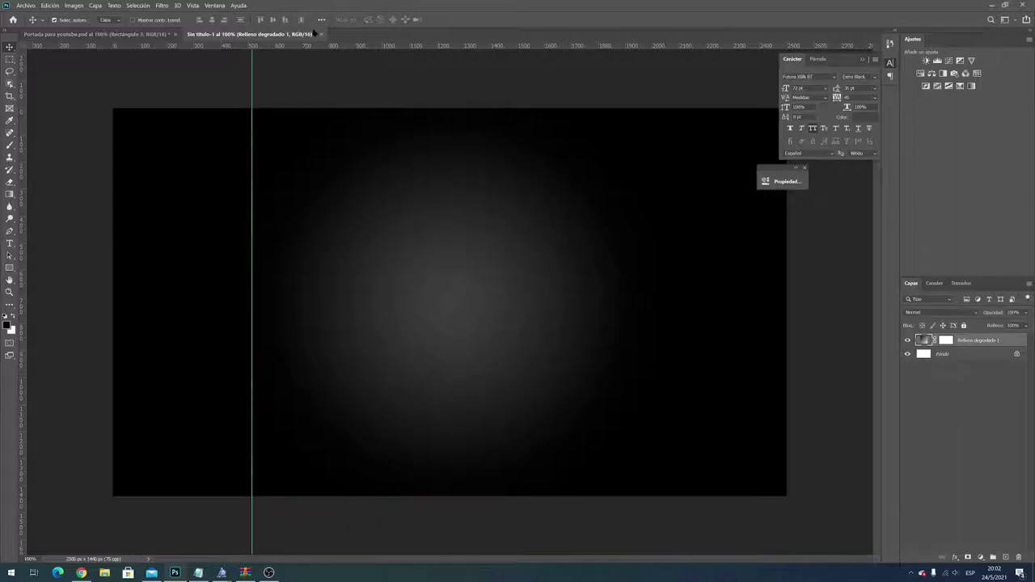
- Add a second vertical guide at 1986 px, checking the noted positions
{"action": "left_click", "coordinate": [193, 6]}
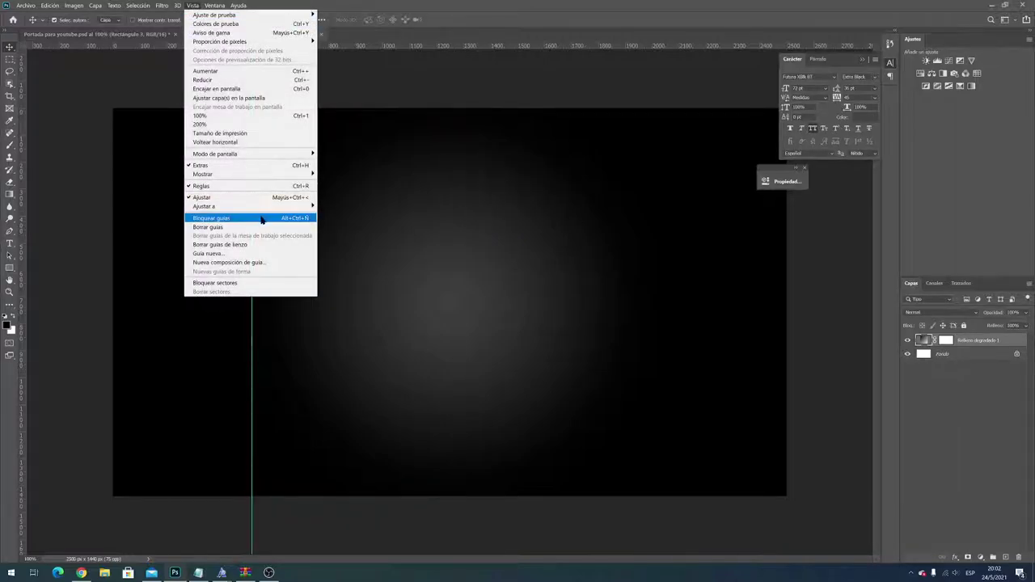
{"action": "left_click", "coordinate": [264, 254]}
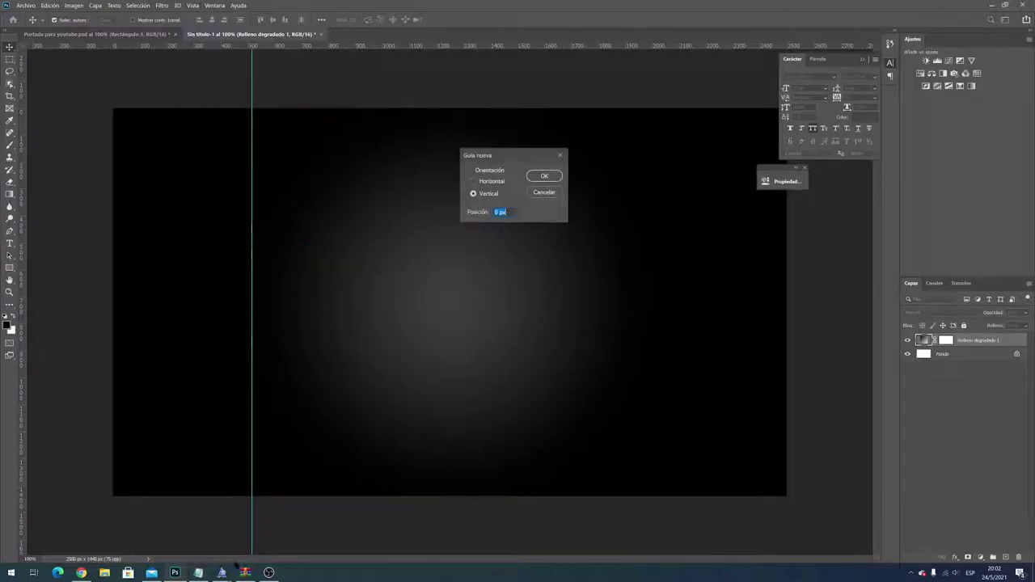
{"action": "type", "text": "986"}
{"action": "left_click", "coordinate": [202, 574]}
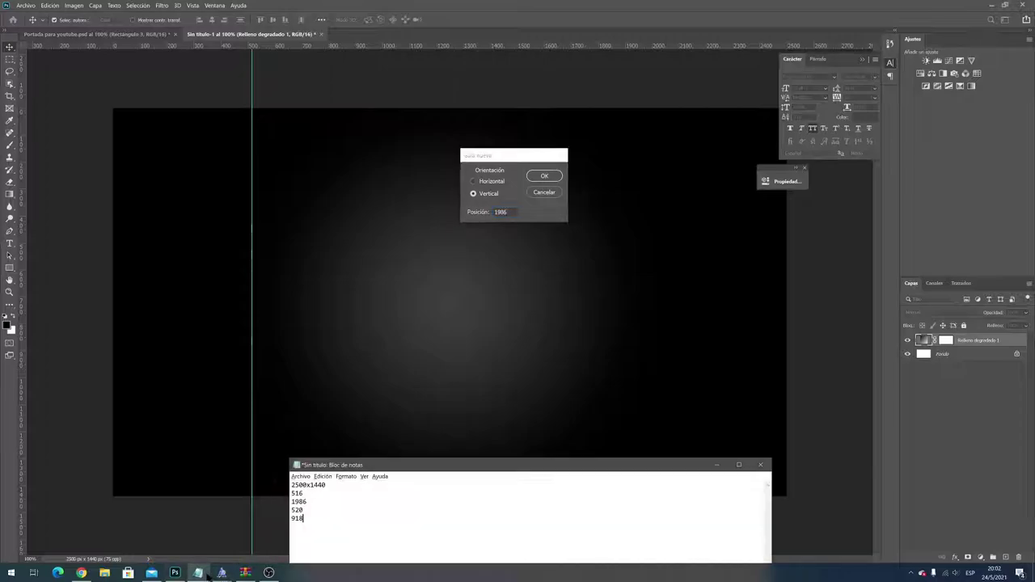
{"action": "left_click", "coordinate": [207, 575]}
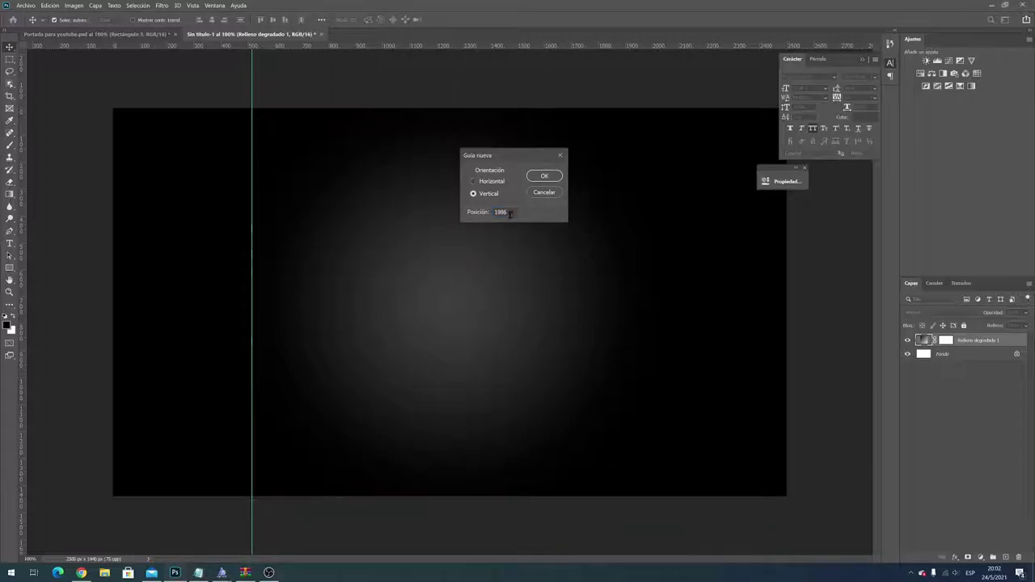
{"action": "left_click", "coordinate": [545, 175]}
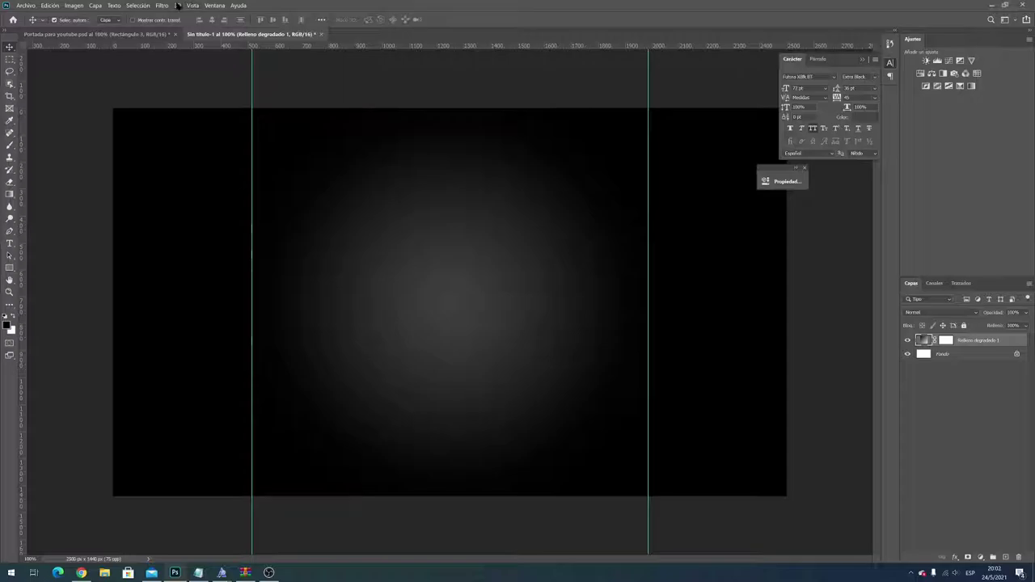
{"action": "left_click", "coordinate": [178, 6]}
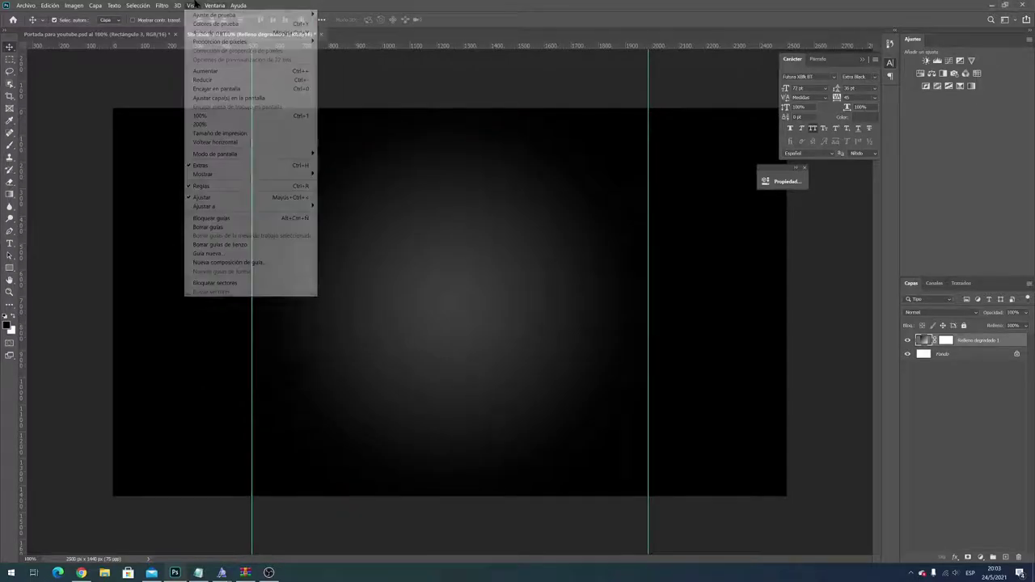
- Add a horizontal guide at 520 px
{"action": "left_click", "coordinate": [233, 253]}
{"action": "left_click", "coordinate": [199, 572]}
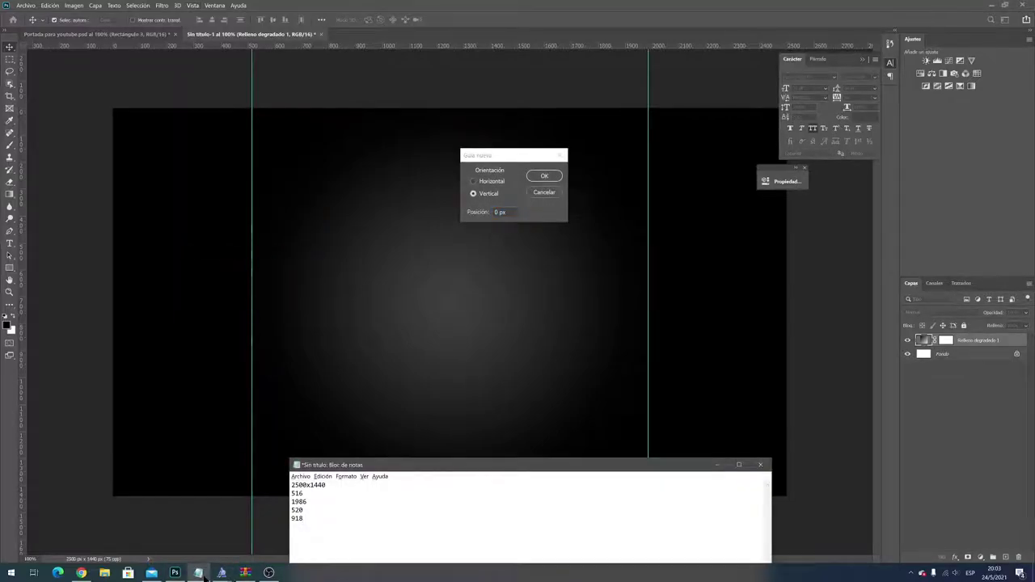
{"action": "left_click", "coordinate": [200, 572]}
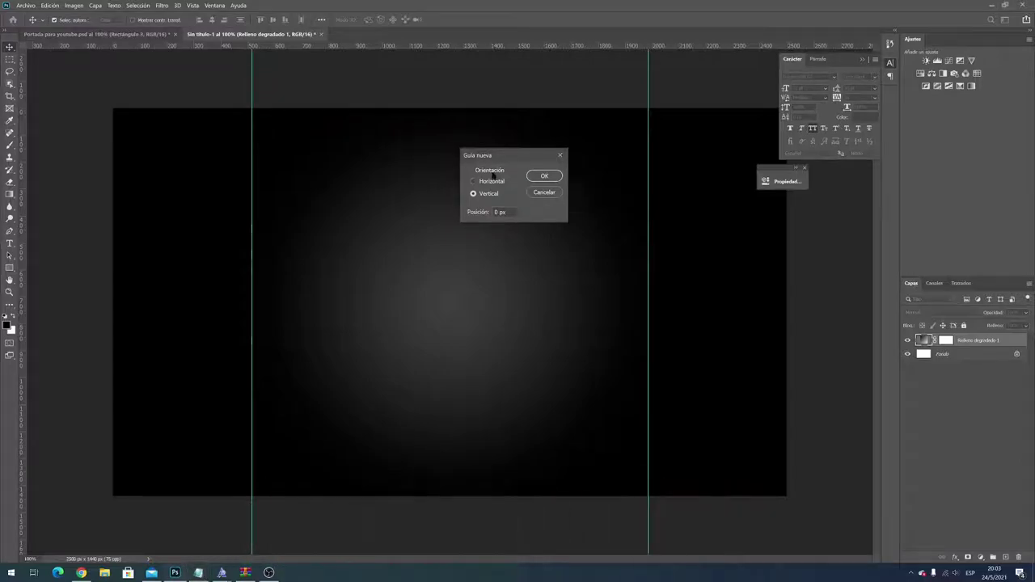
{"action": "left_click", "coordinate": [497, 183]}
{"action": "double_click", "coordinate": [507, 211]}
{"action": "key", "text": "Return"}
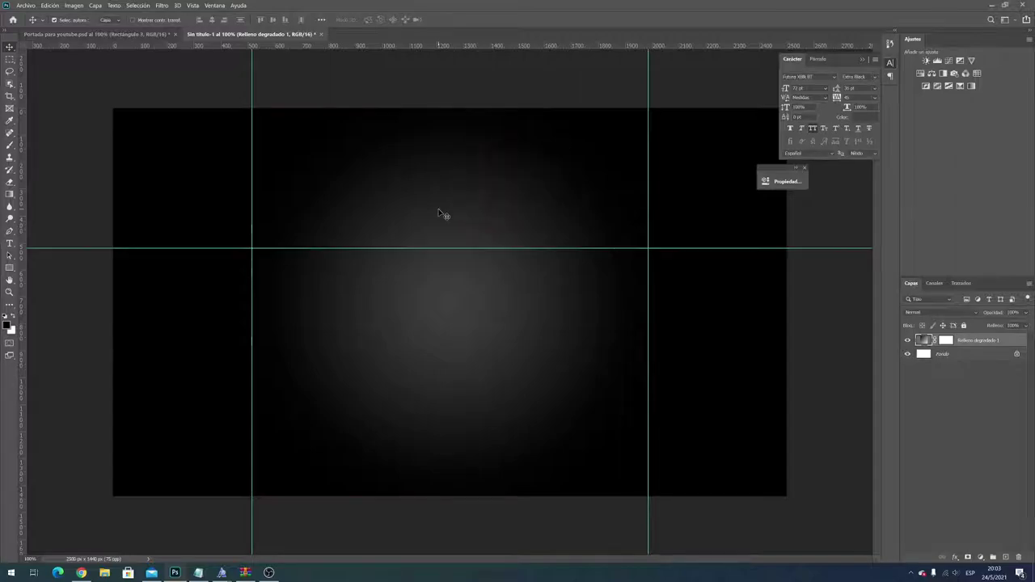
- Add a second horizontal guide at 918 px
{"action": "left_click", "coordinate": [194, 5]}
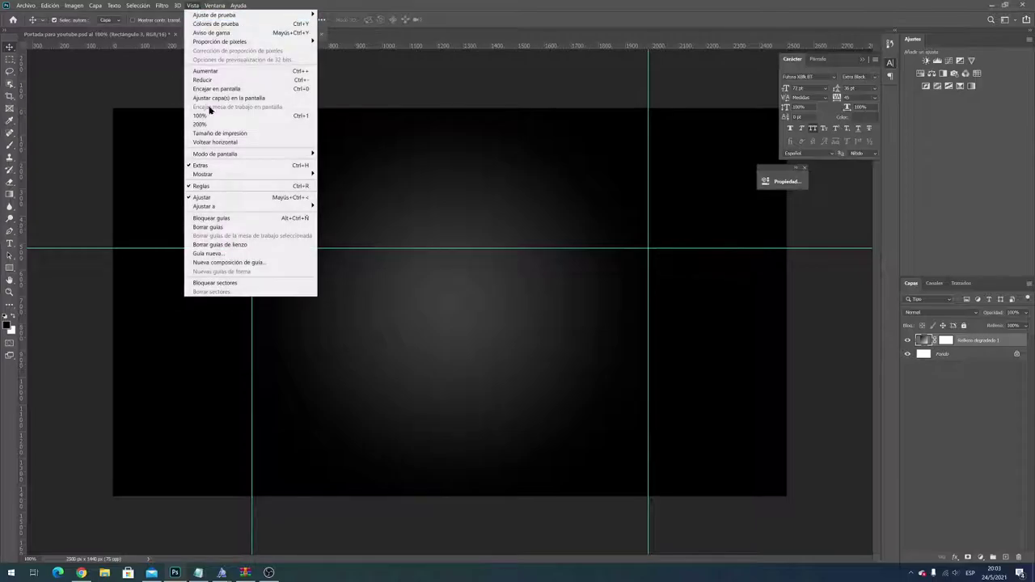
{"action": "left_click", "coordinate": [241, 253]}
{"action": "left_click", "coordinate": [198, 572]}
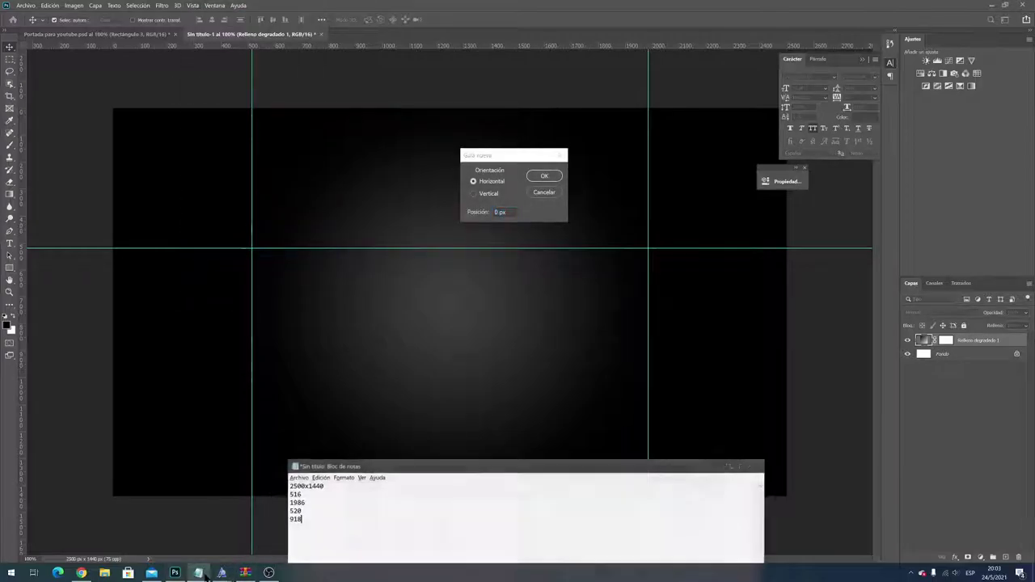
{"action": "left_click", "coordinate": [198, 572]}
{"action": "left_click", "coordinate": [505, 210]}
{"action": "type", "text": "918"}
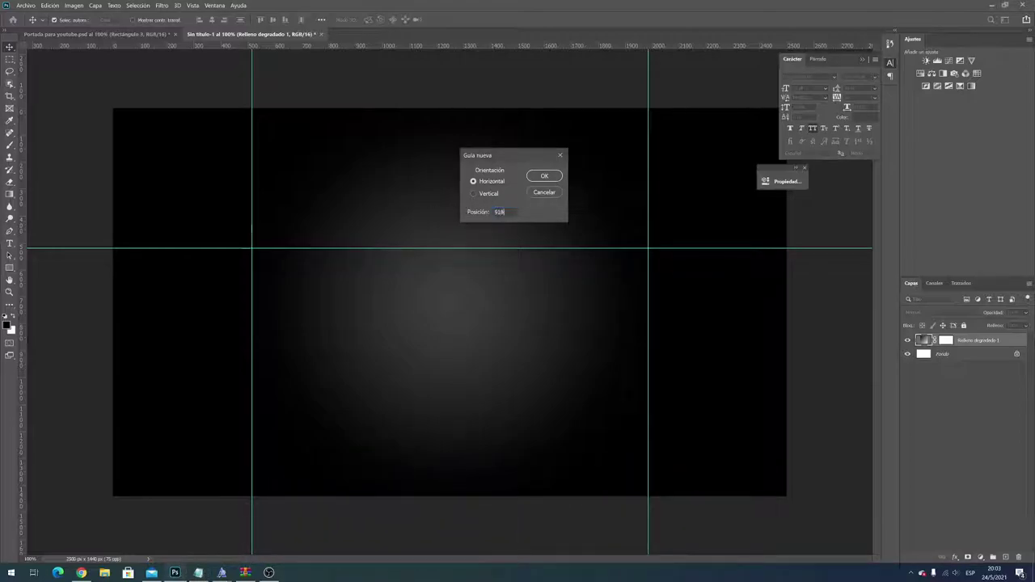
{"action": "key", "text": "Return"}
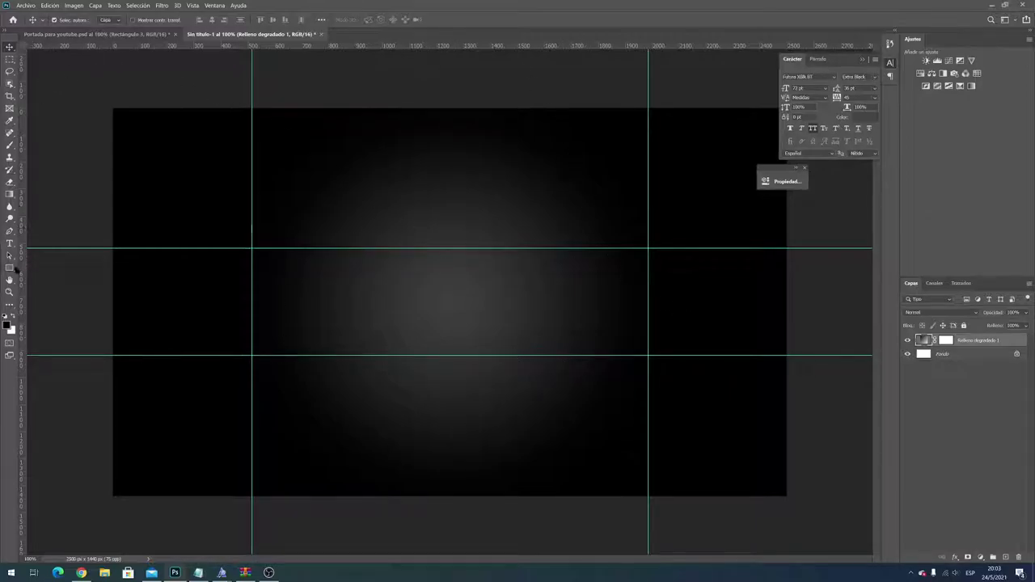
- Draw a 1470 × 103 px rectangle between the vertical guides
{"action": "left_click", "coordinate": [10, 268]}
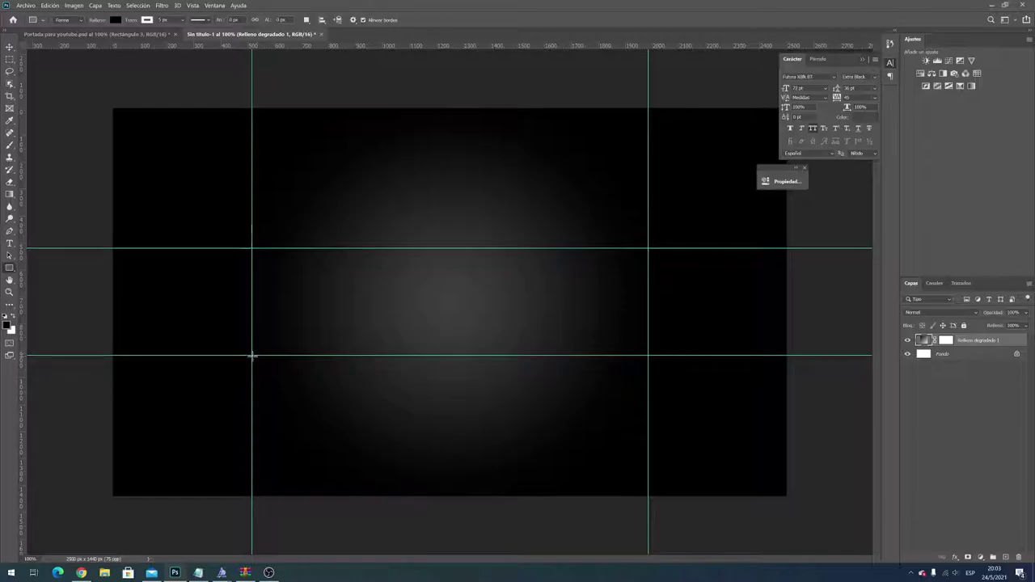
{"action": "left_click_drag", "start_coordinate": [252, 354], "coordinate": [647, 328]}
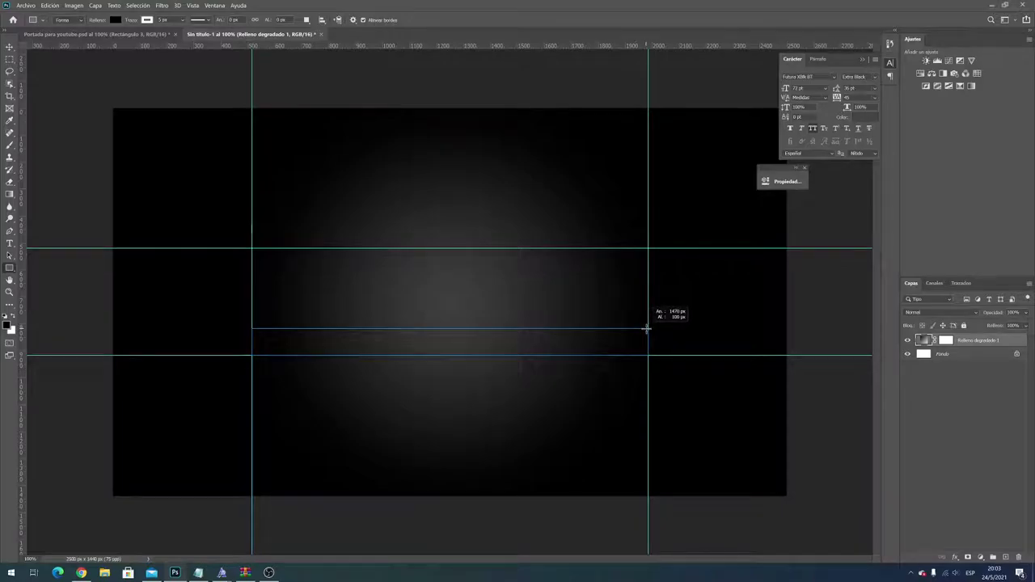
{"action": "left_click_drag", "start_coordinate": [647, 328], "coordinate": [647, 330]}
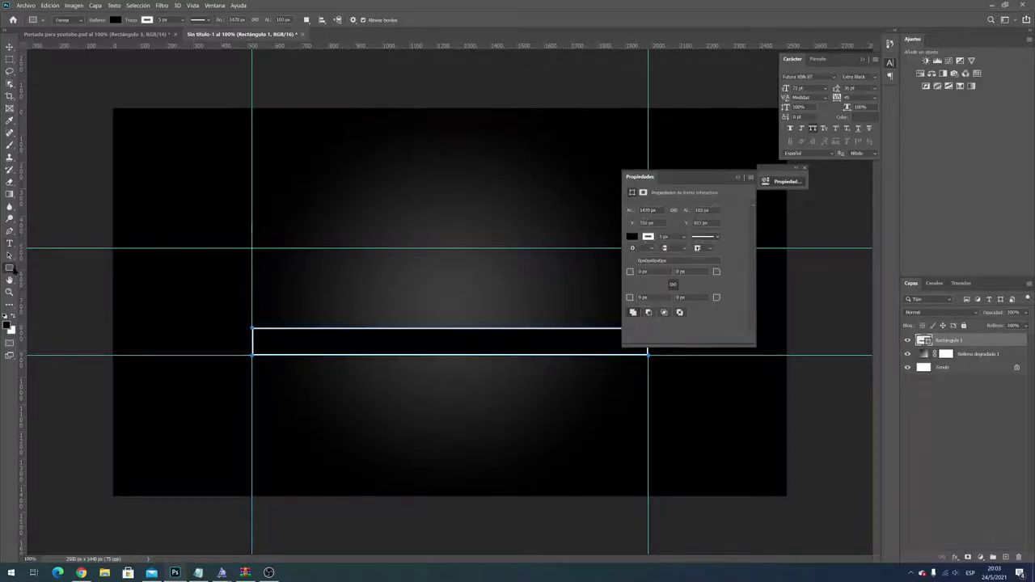
{"action": "right_click", "coordinate": [9, 268]}
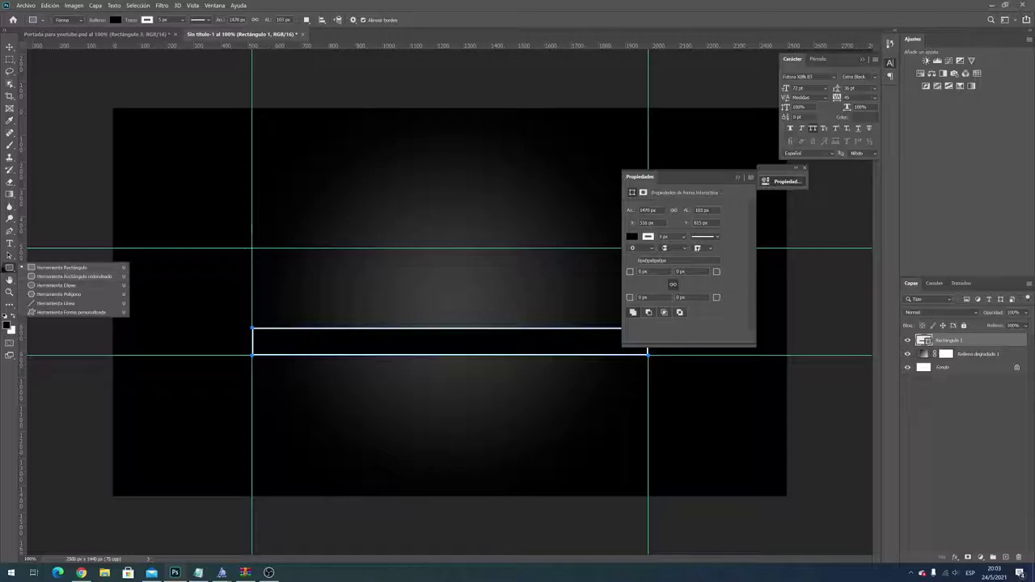
{"action": "left_click", "coordinate": [12, 268]}
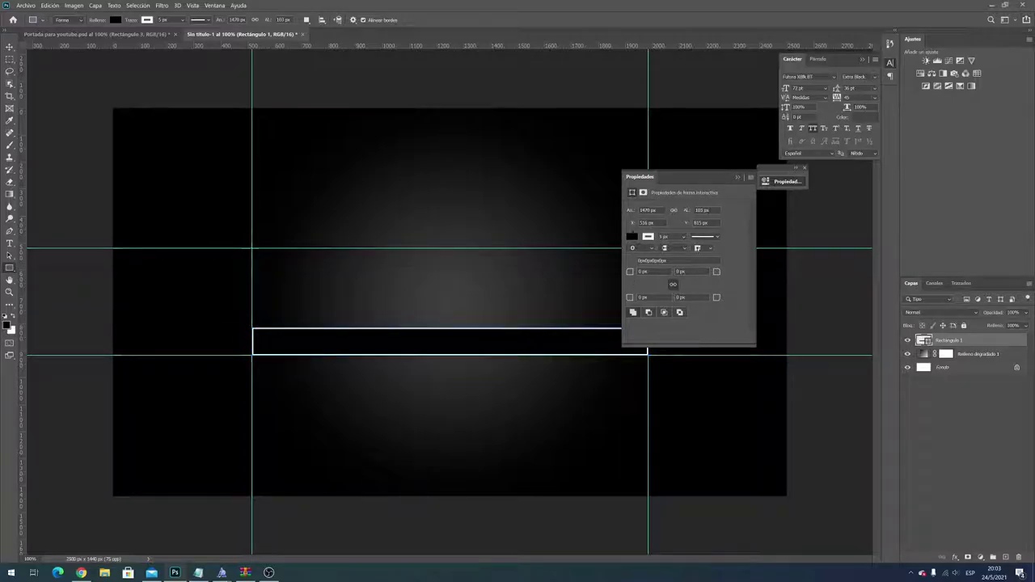
- Give the rectangle a white fill, no outline and 80% layer opacity
{"action": "left_click", "coordinate": [633, 236]}
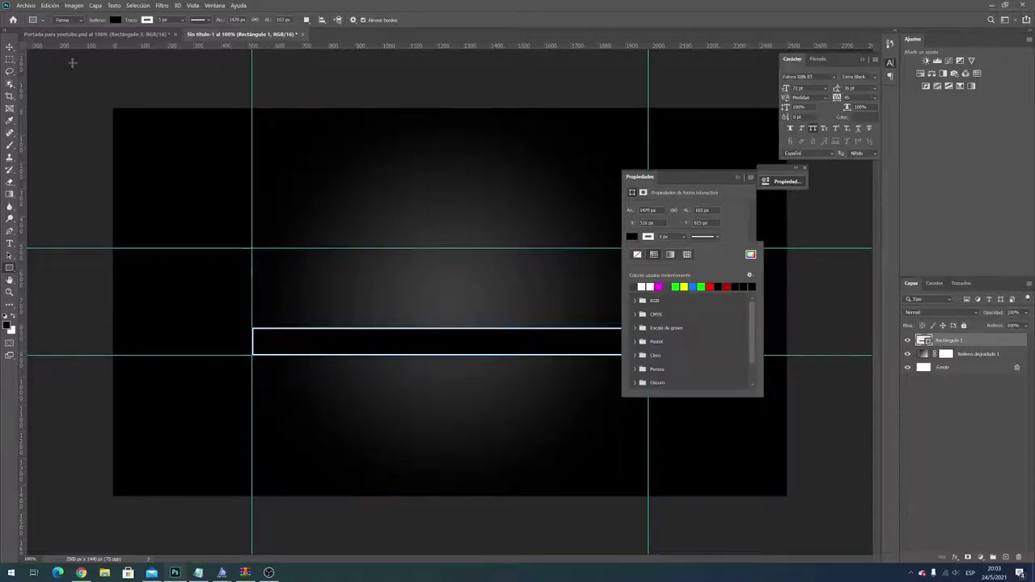
{"action": "left_click", "coordinate": [122, 34]}
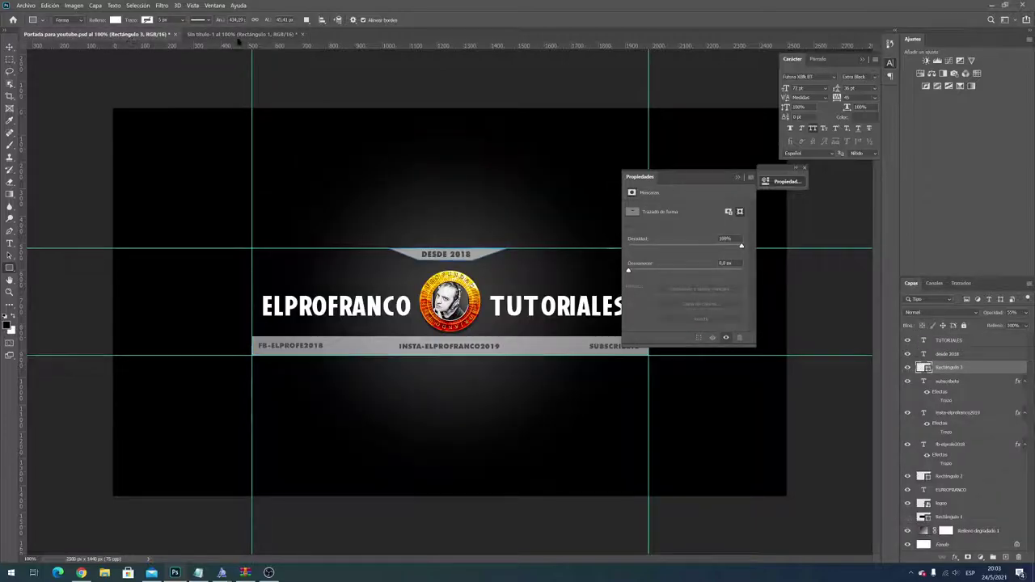
{"action": "left_click", "coordinate": [243, 34]}
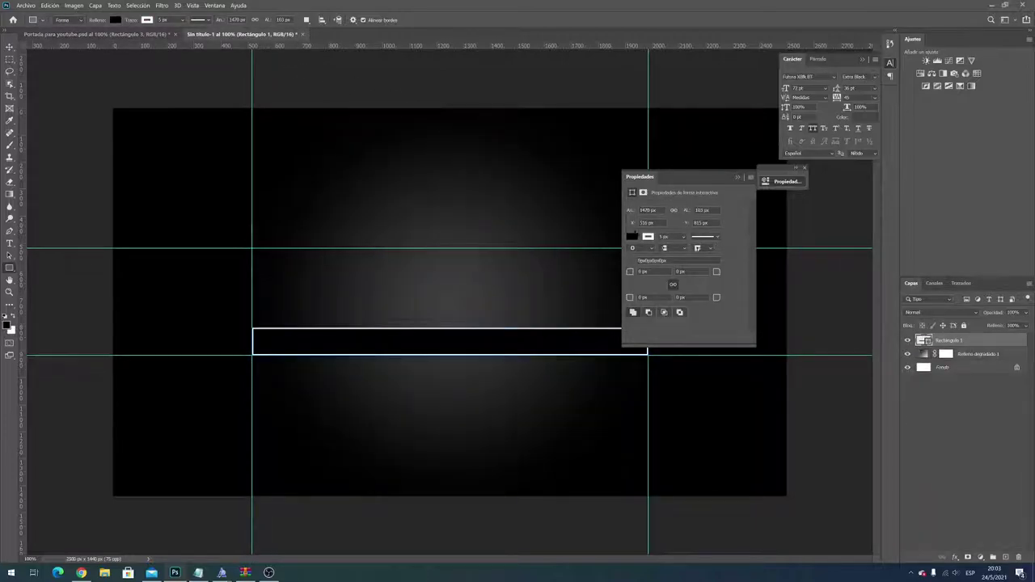
{"action": "left_click", "coordinate": [631, 237]}
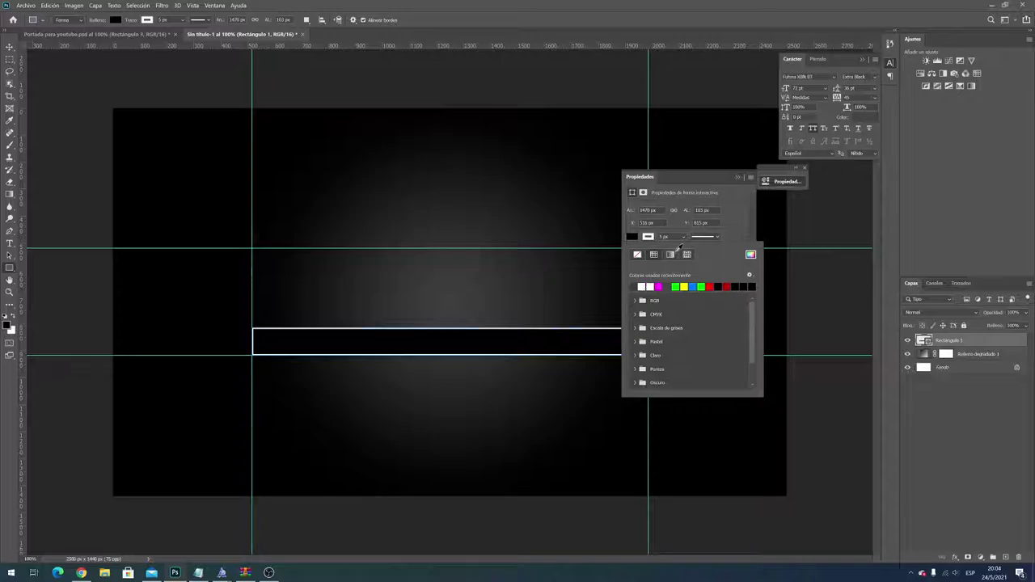
{"action": "left_click", "coordinate": [647, 286]}
{"action": "left_click", "coordinate": [649, 239]}
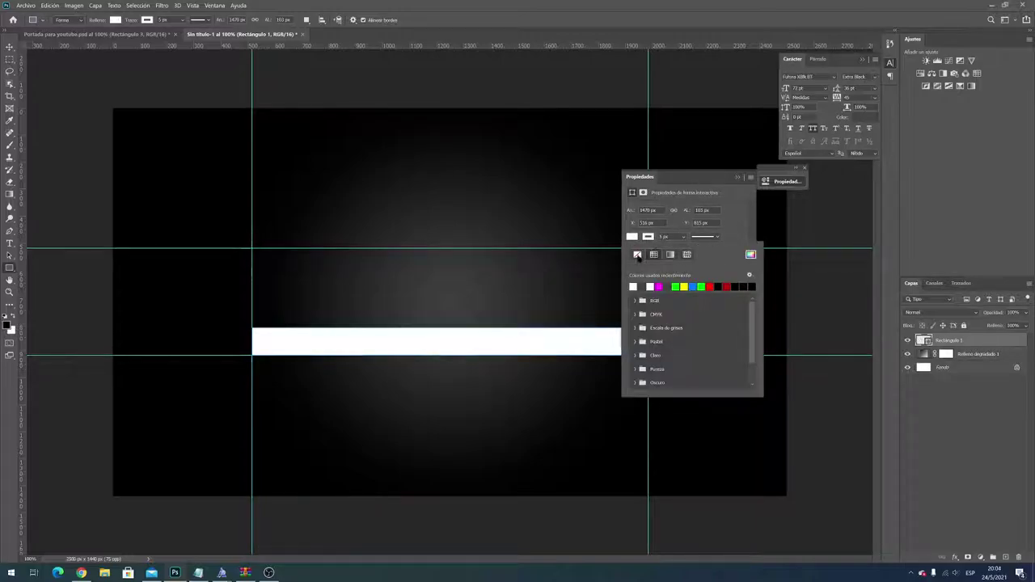
{"action": "left_click", "coordinate": [637, 255]}
{"action": "left_click", "coordinate": [735, 233]}
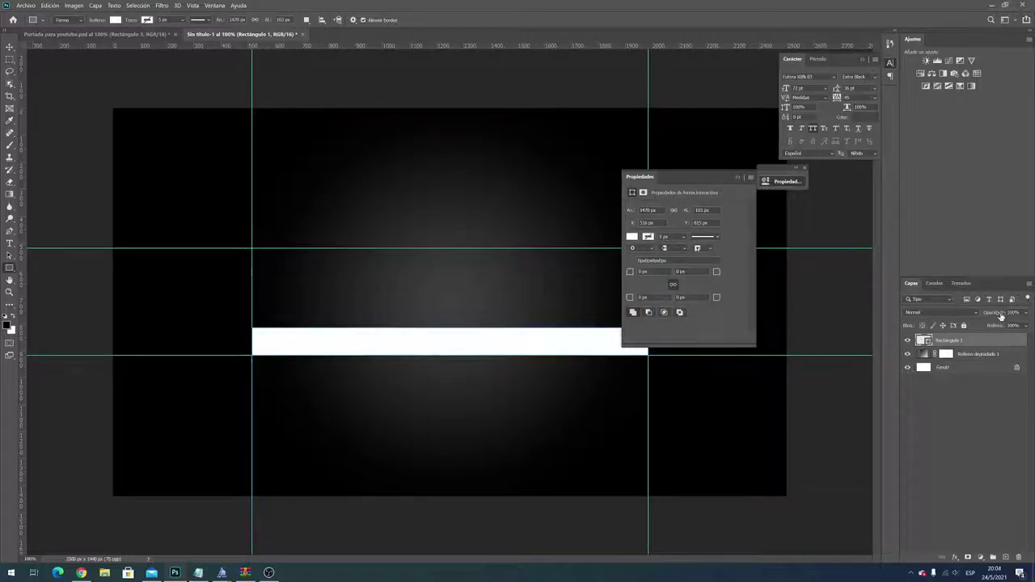
{"action": "left_click", "coordinate": [1025, 313]}
{"action": "left_click_drag", "start_coordinate": [1010, 324], "coordinate": [1009, 323]}
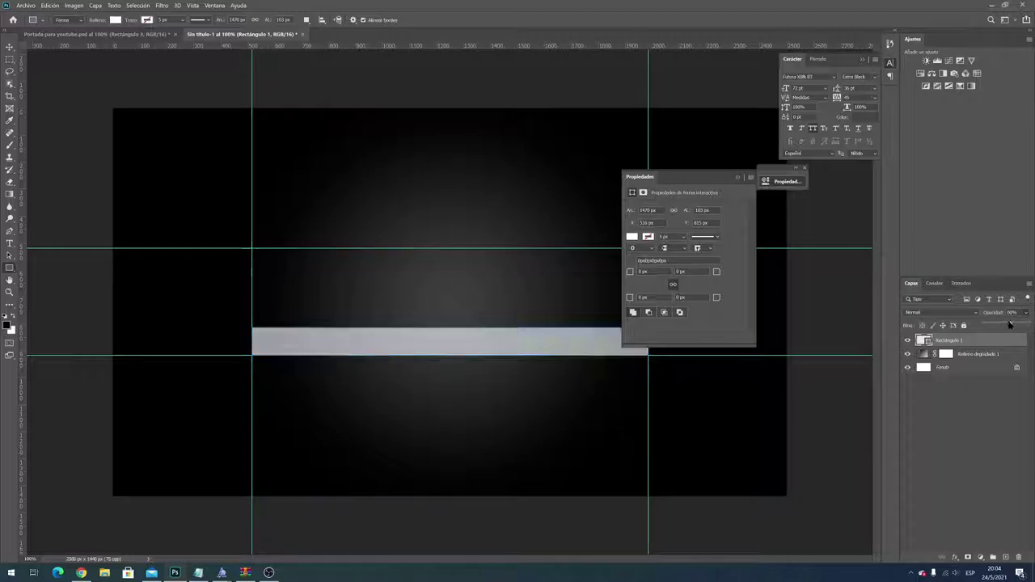
{"action": "left_click", "coordinate": [737, 177]}
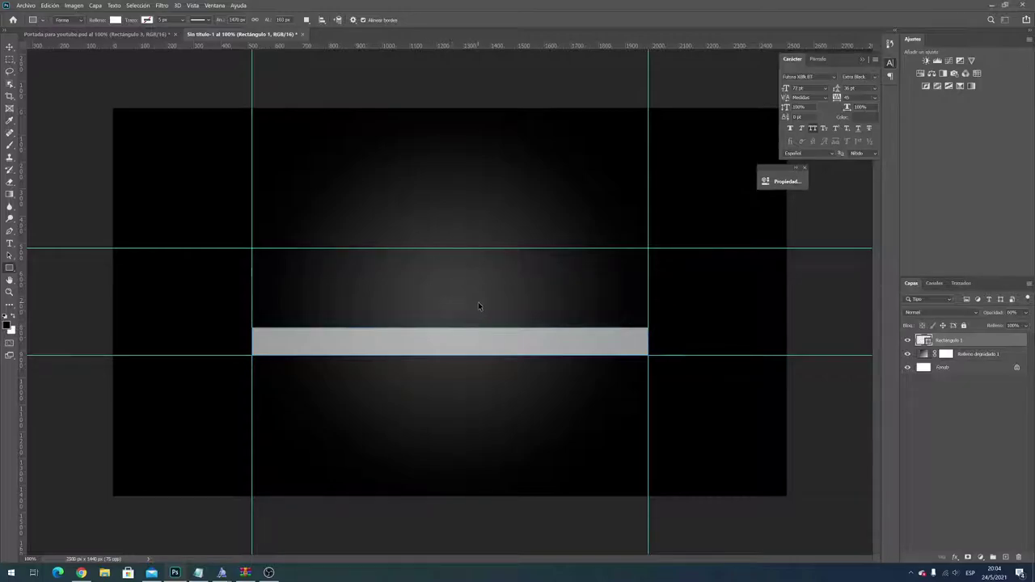
- Free-transform the rectangle from its top edge into a slim bar
{"action": "key", "text": "ctrl+t"}
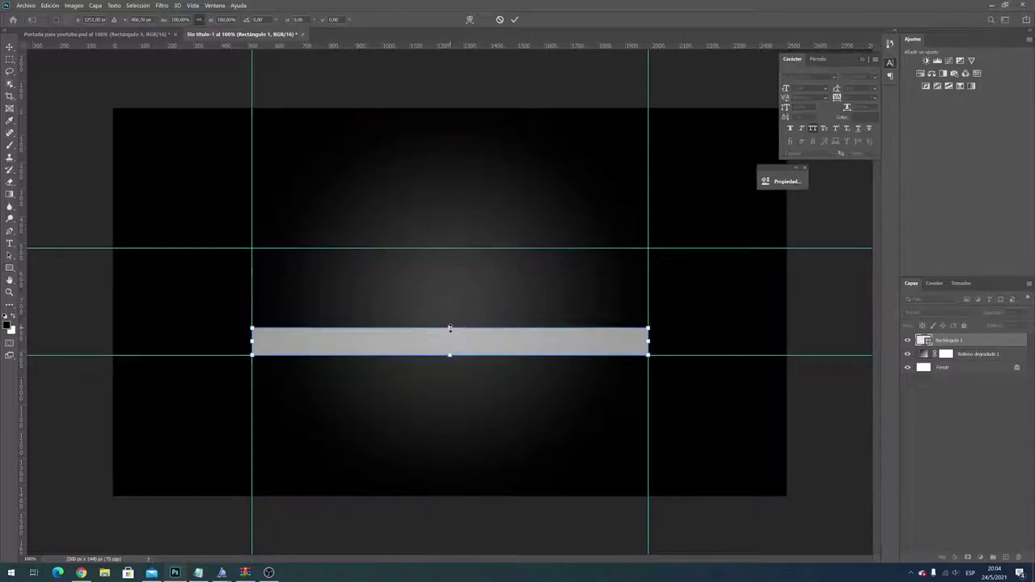
{"action": "left_click_drag", "start_coordinate": [450, 328], "coordinate": [453, 340]}
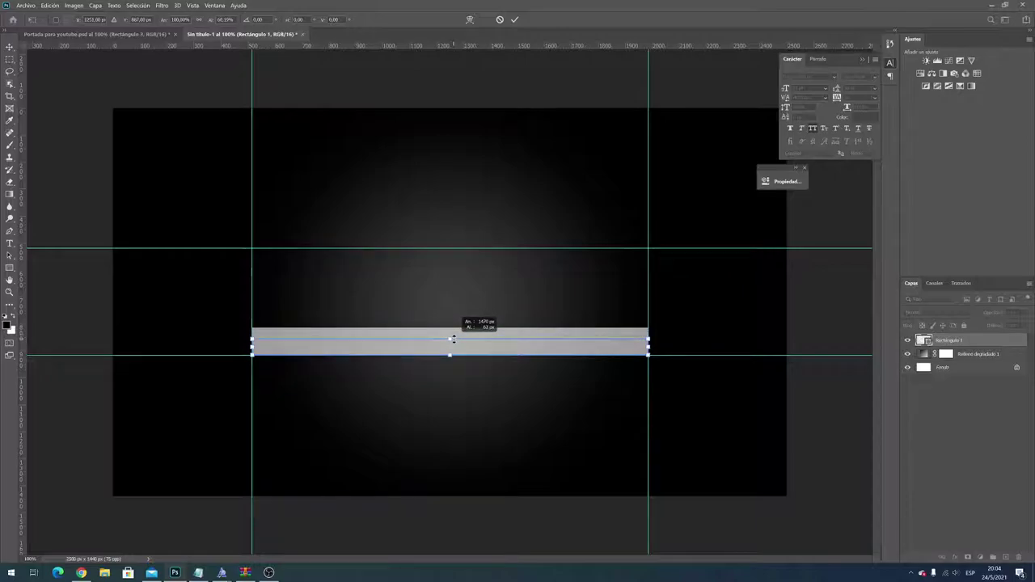
{"action": "left_click_drag", "start_coordinate": [453, 340], "coordinate": [451, 337]}
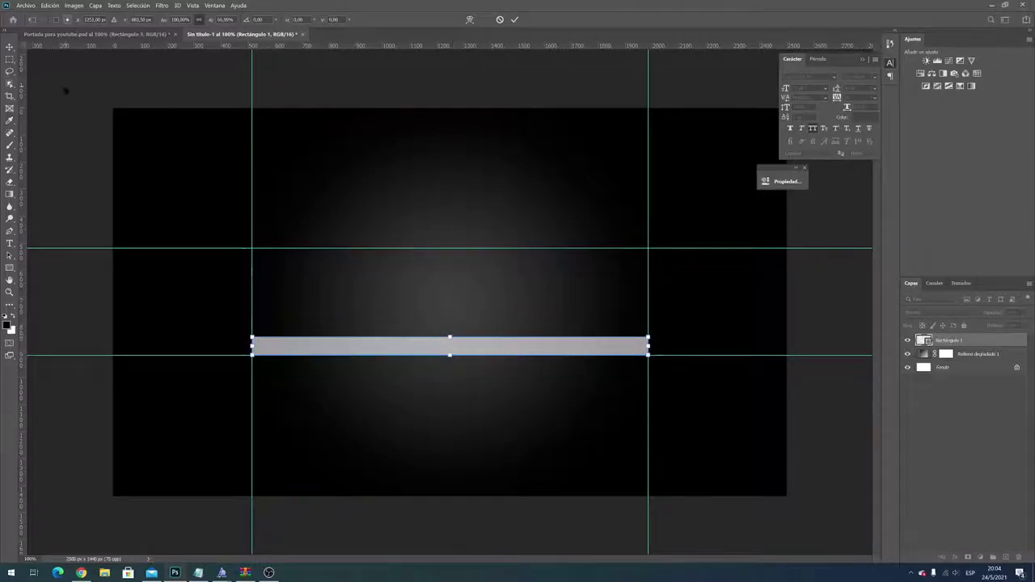
{"action": "left_click", "coordinate": [10, 46]}
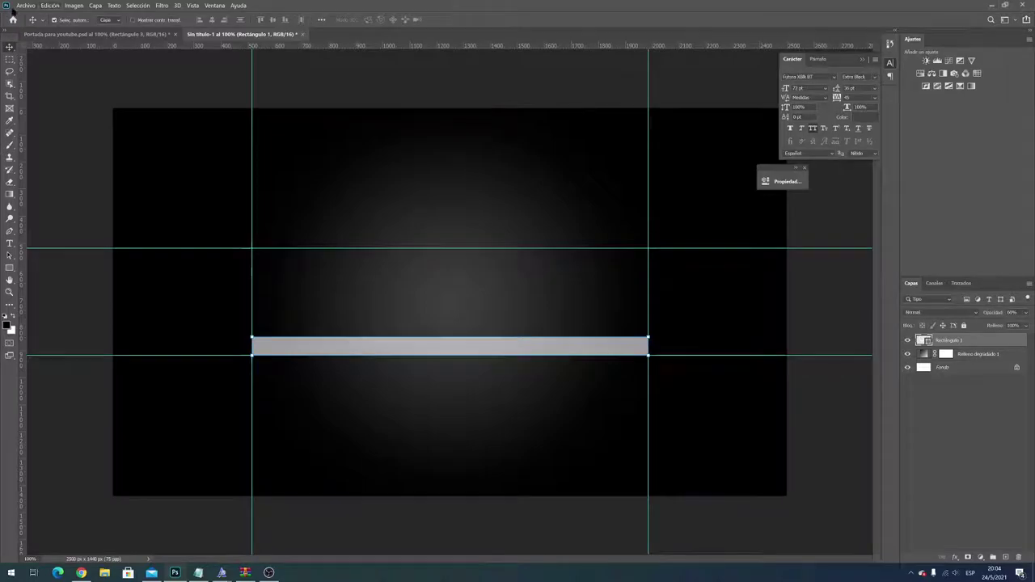
- Place the C logo file from Escritorio > 1x > 1x as an embedded layer
{"action": "left_click", "coordinate": [26, 6]}
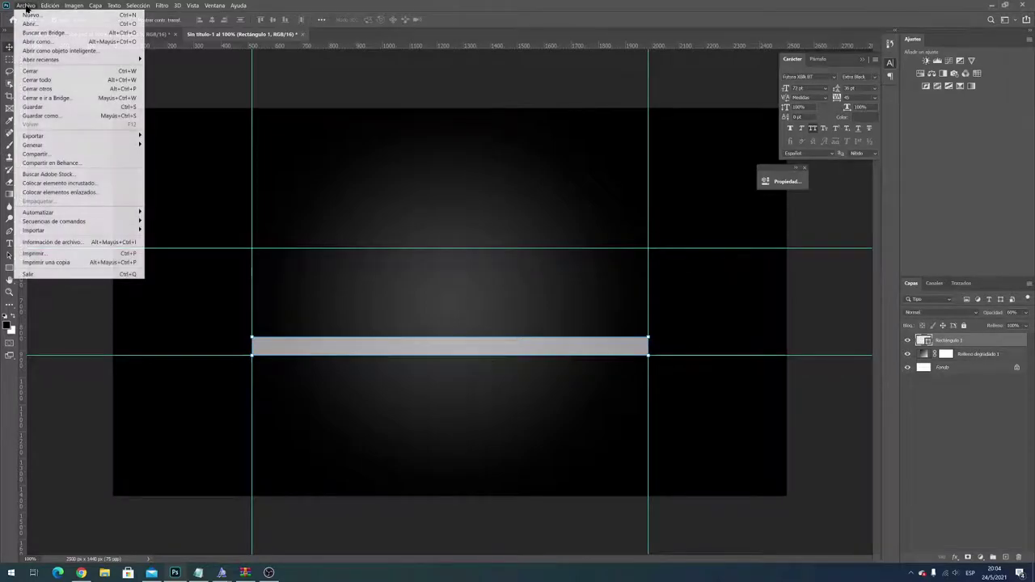
{"action": "left_click", "coordinate": [77, 182]}
{"action": "mouse_move", "coordinate": [379, 246]}
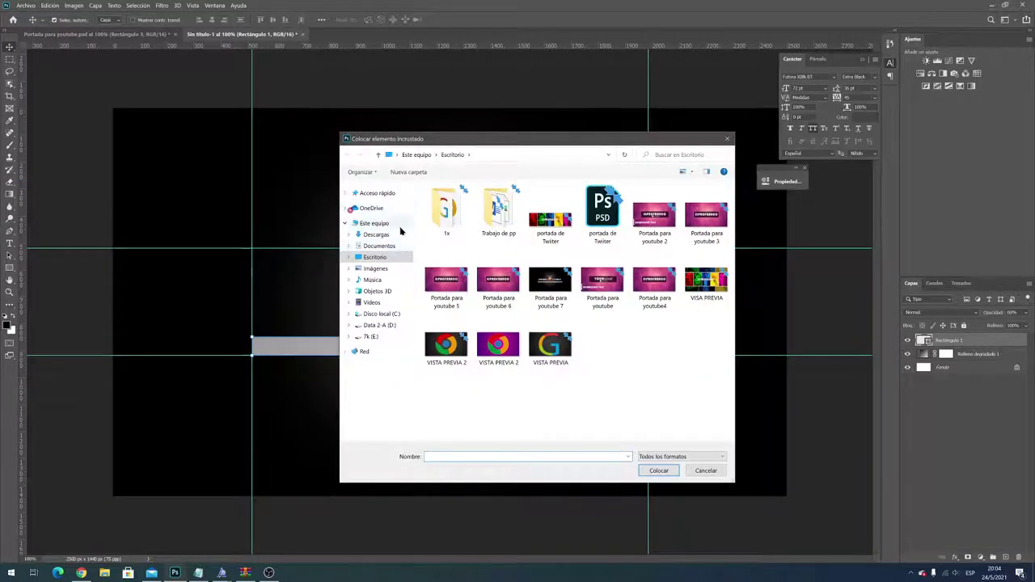
{"action": "double_click", "coordinate": [446, 210]}
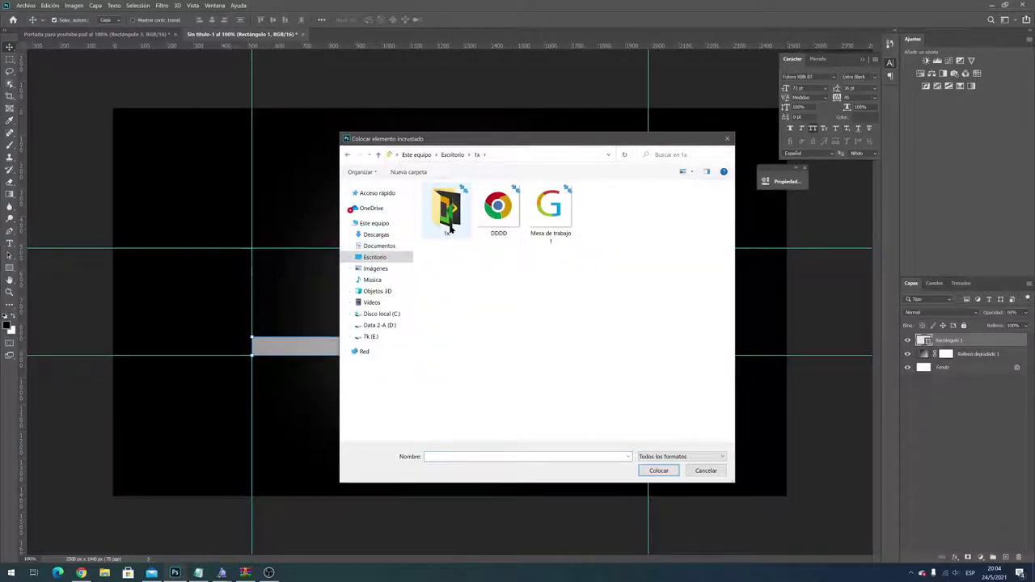
{"action": "double_click", "coordinate": [449, 220]}
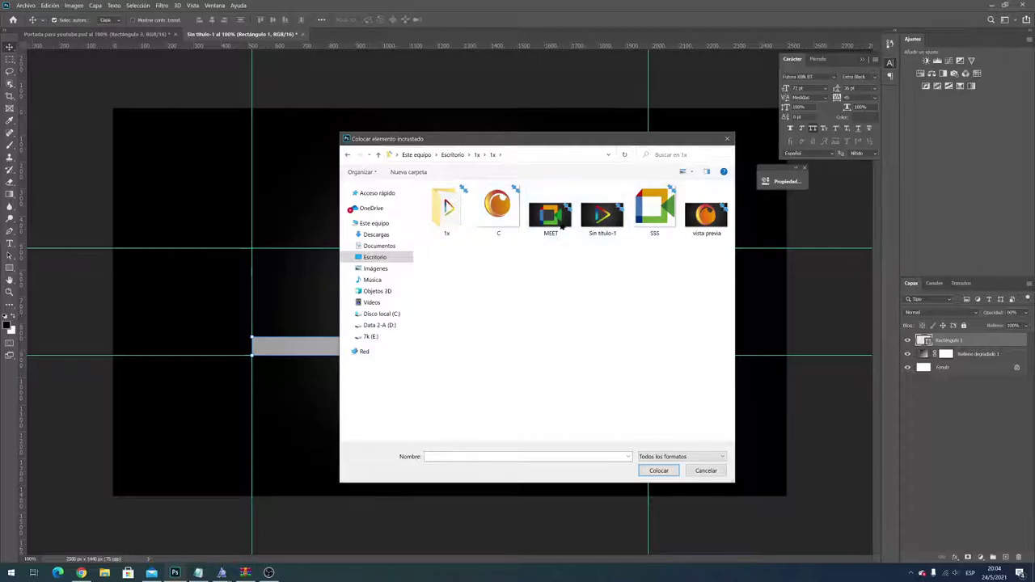
{"action": "double_click", "coordinate": [507, 216]}
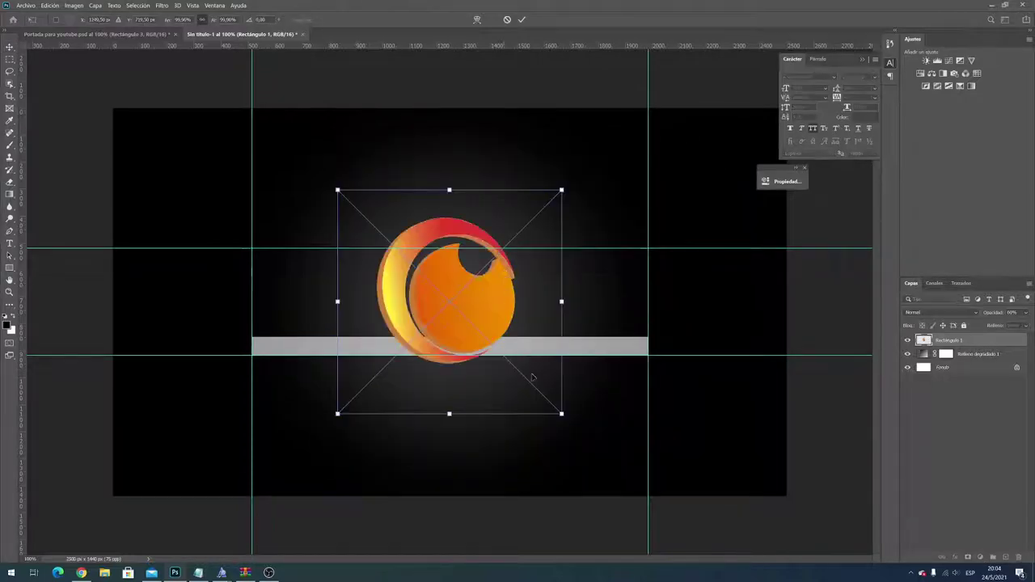
- Scale the logo to about 37% and centre it just above the grey bar
{"action": "mouse_move", "coordinate": [556, 412]}
{"action": "left_mouse_down"}
{"action": "mouse_move", "coordinate": [487, 321]}
{"action": "mouse_move", "coordinate": [435, 287]}
{"action": "left_mouse_up"}
{"action": "left_click_drag", "start_coordinate": [412, 45], "coordinate": [413, 259]}
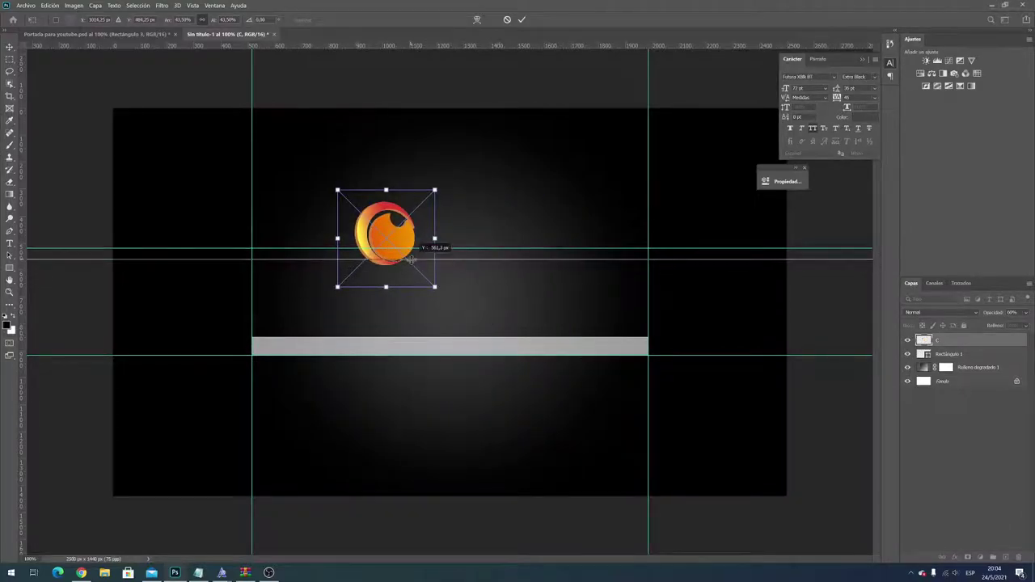
{"action": "key", "text": "ctrl+z"}
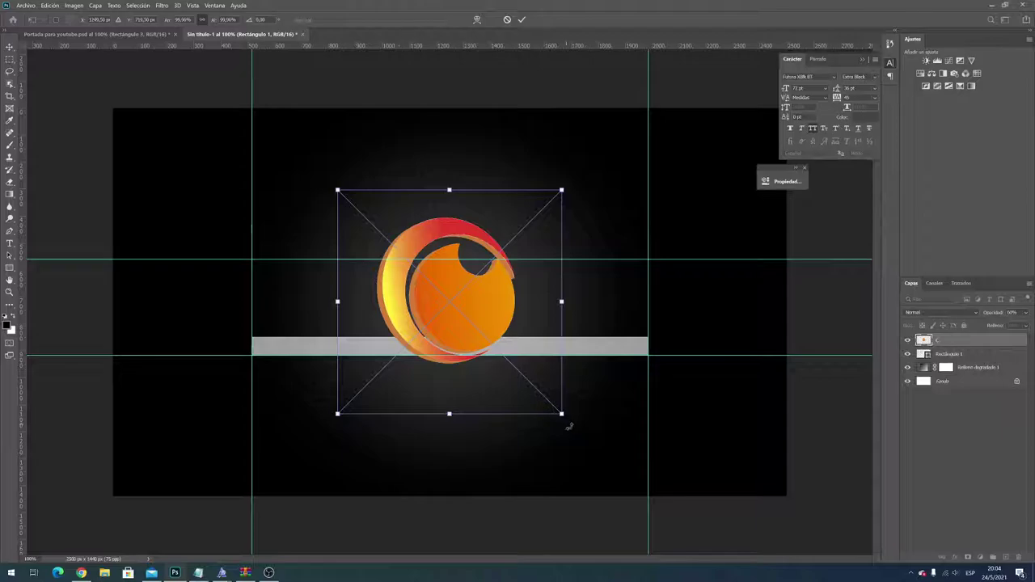
{"action": "mouse_move", "coordinate": [561, 413]}
{"action": "left_mouse_down"}
{"action": "mouse_move", "coordinate": [442, 278]}
{"action": "mouse_move", "coordinate": [404, 265]}
{"action": "mouse_move", "coordinate": [460, 308]}
{"action": "left_mouse_up"}
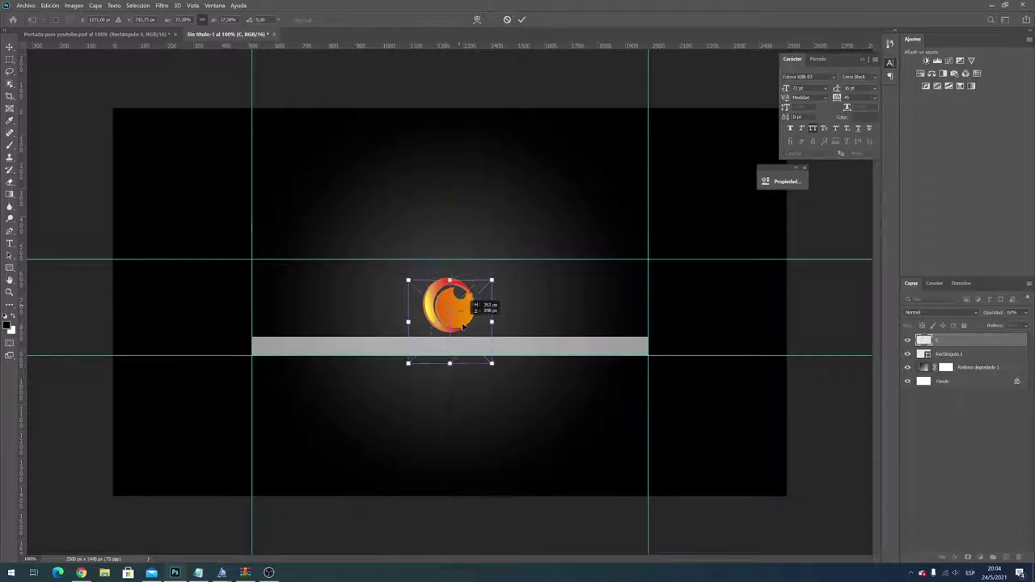
{"action": "left_click_drag", "start_coordinate": [460, 308], "coordinate": [459, 310]}
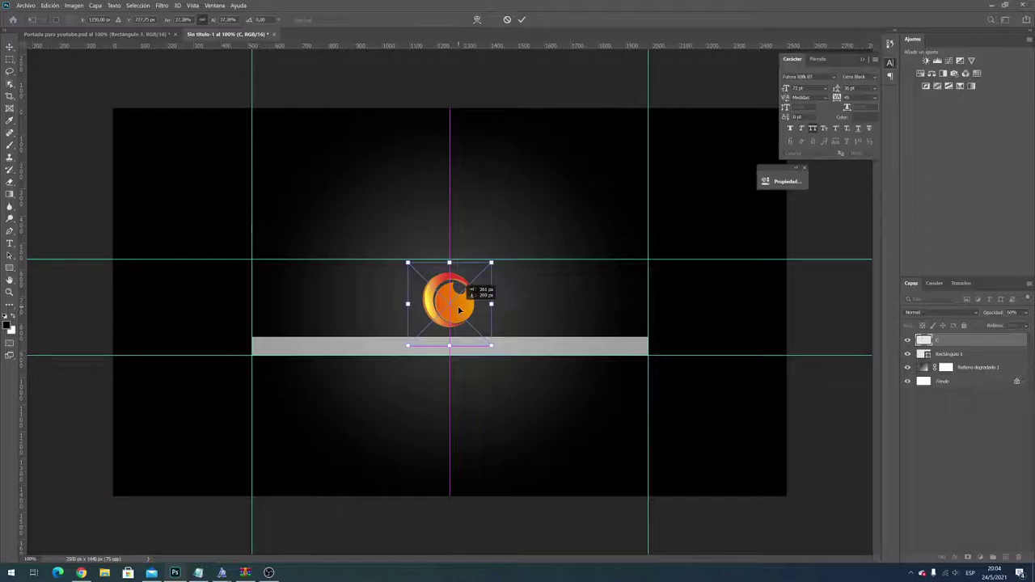
{"action": "left_click_drag", "start_coordinate": [458, 310], "coordinate": [458, 310]}
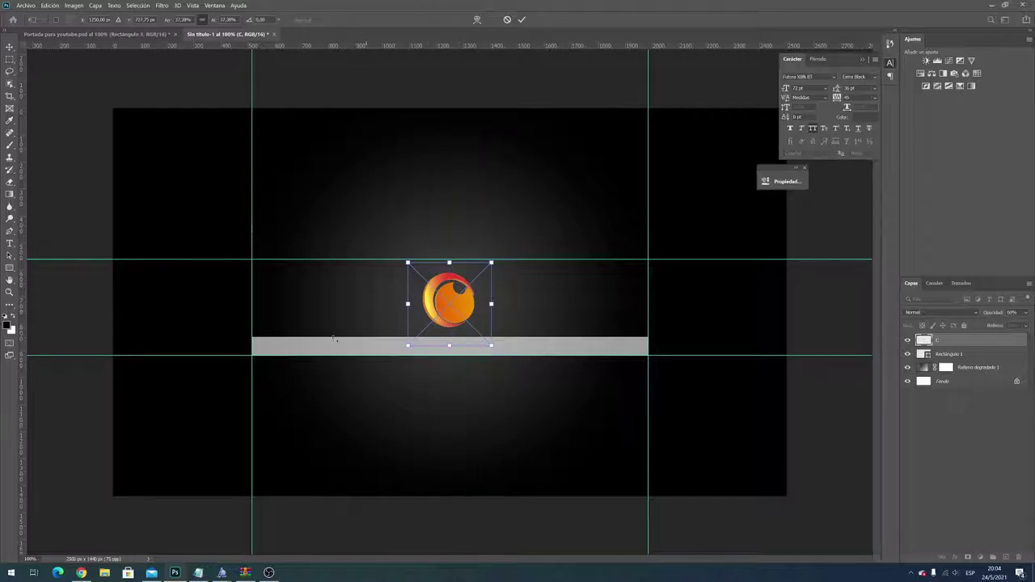
{"action": "left_click", "coordinate": [521, 19]}
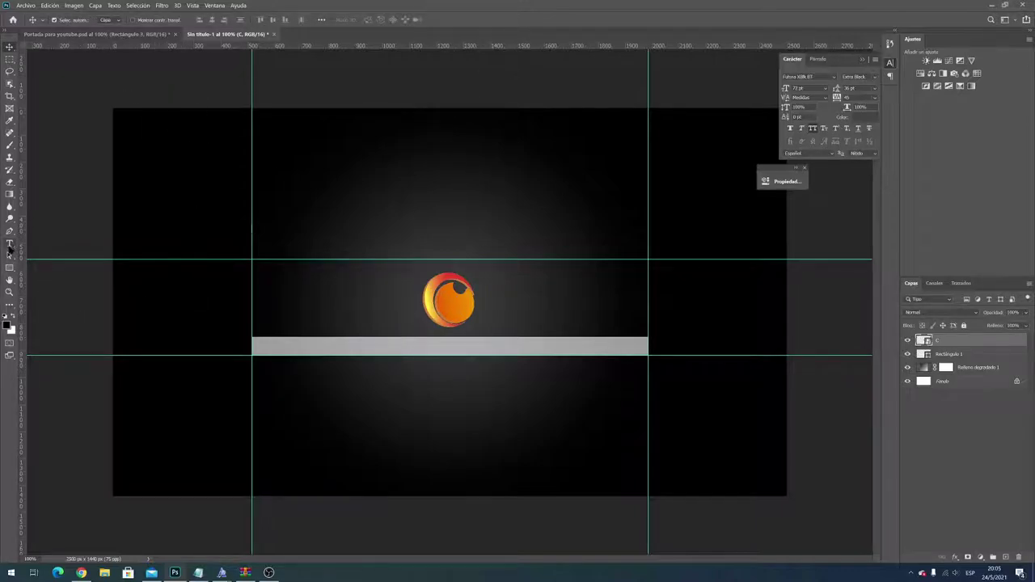
- Start a text layer left of the logo in Impact Regular with light grey colour
{"action": "left_click", "coordinate": [10, 243]}
{"action": "left_click", "coordinate": [294, 301]}
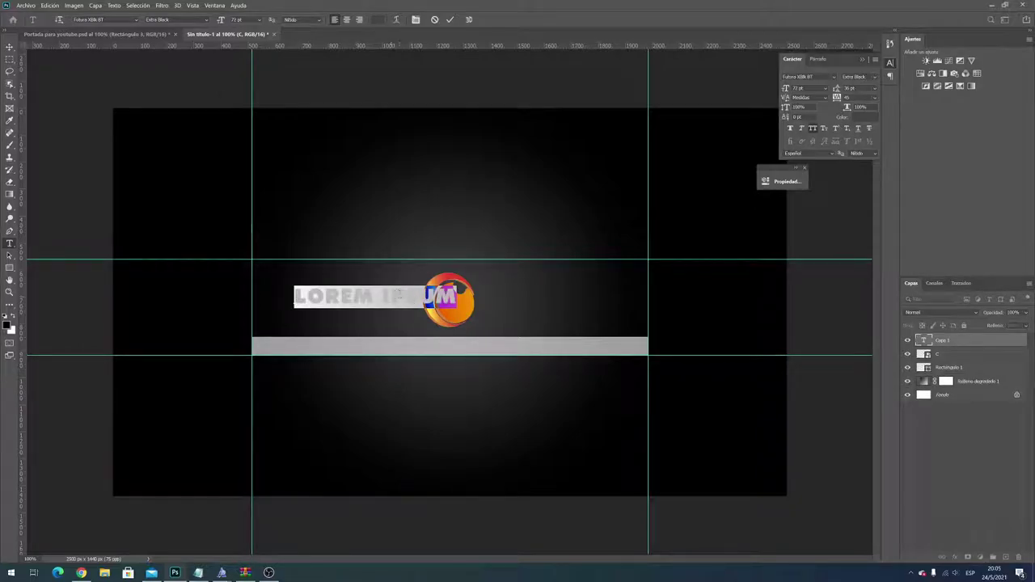
{"action": "left_click", "coordinate": [112, 18]}
{"action": "type", "text": "imp"}
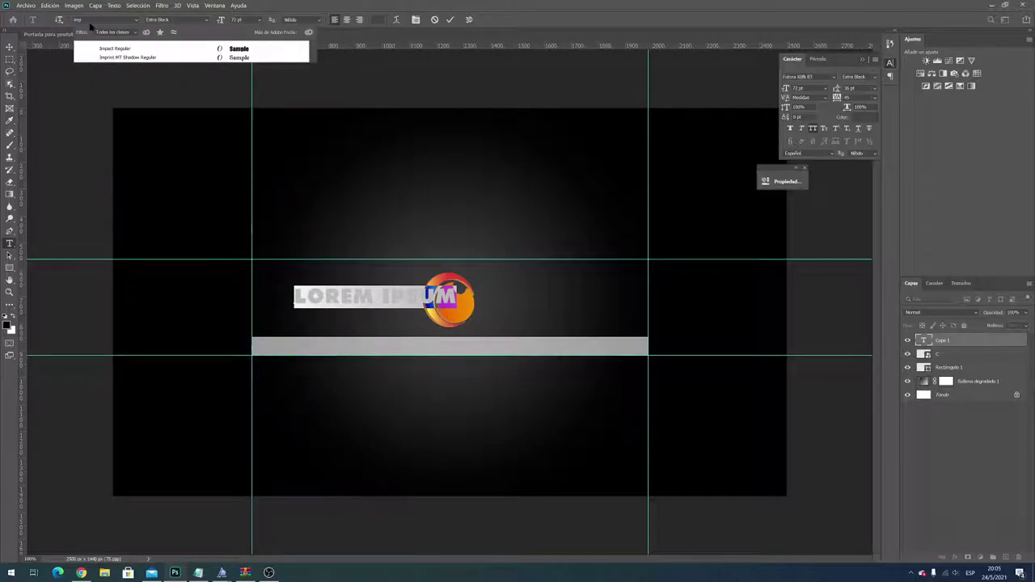
{"action": "left_click", "coordinate": [105, 49]}
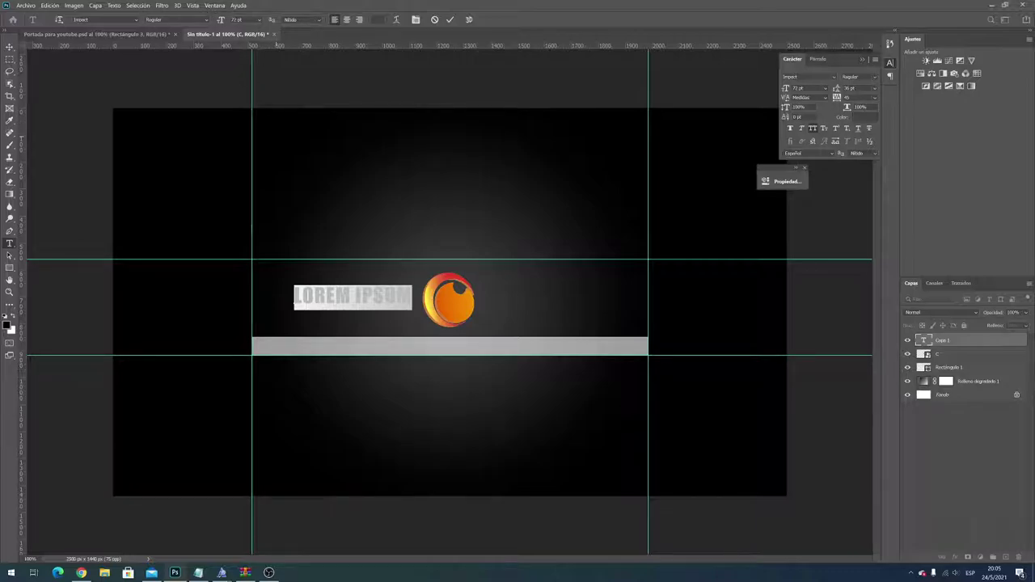
{"action": "left_click", "coordinate": [376, 22]}
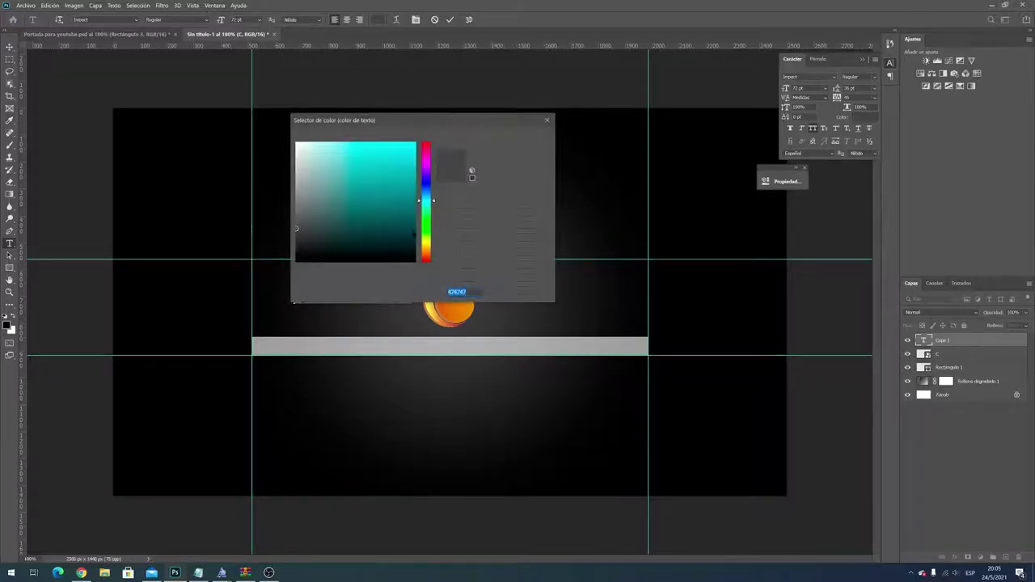
{"action": "left_click_drag", "start_coordinate": [299, 188], "coordinate": [290, 173]}
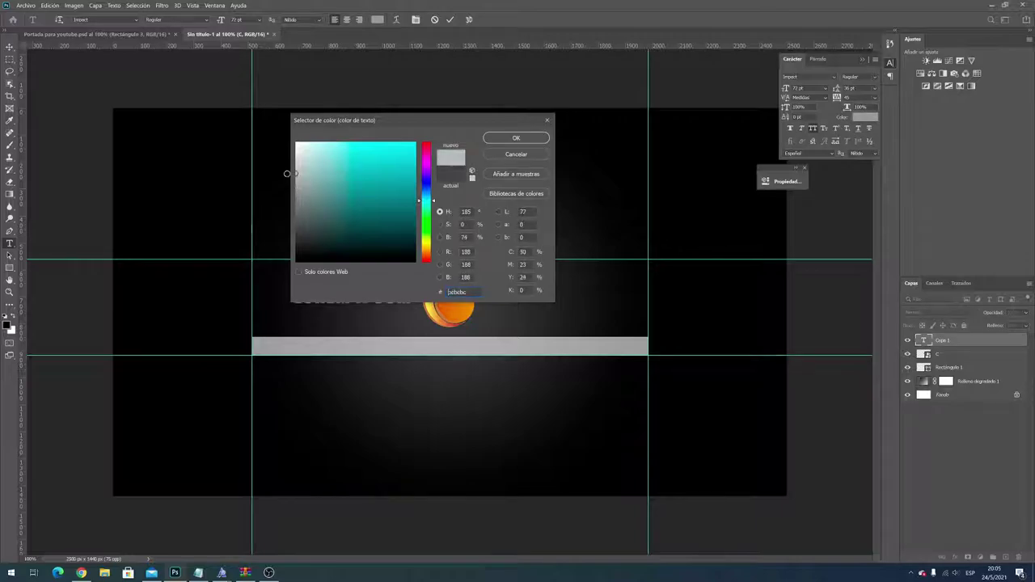
{"action": "left_click", "coordinate": [516, 137]}
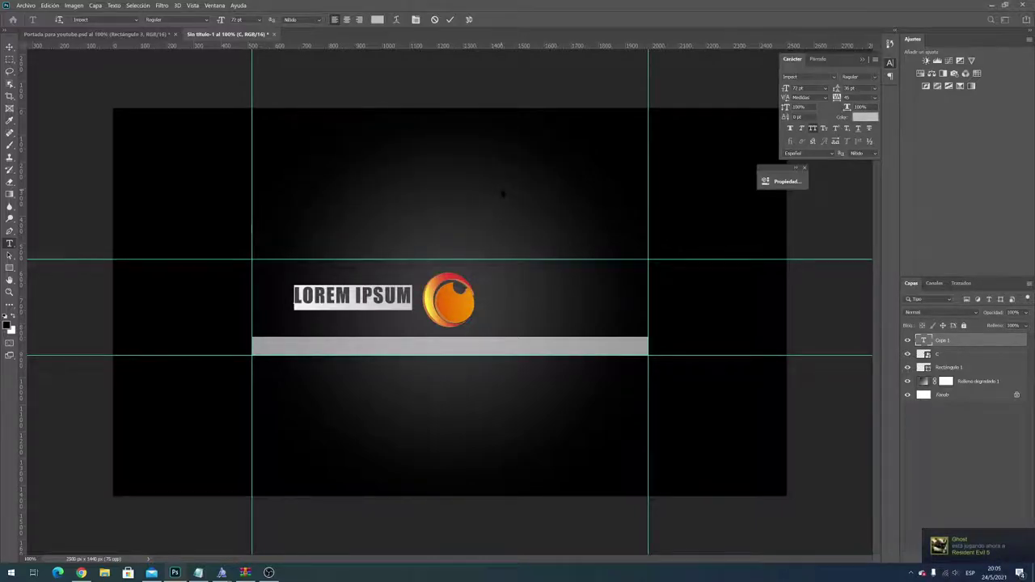
- Type ELPROFRANCO left of the logo and Alt-drag a copy to its right
{"action": "type", "text": "ELP"}
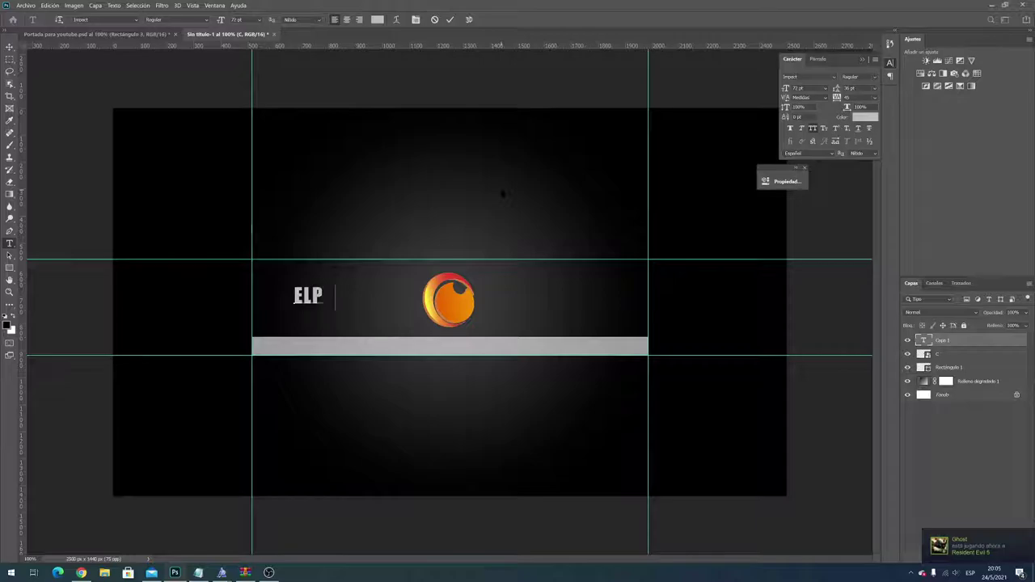
{"action": "type", "text": "ROFRA"}
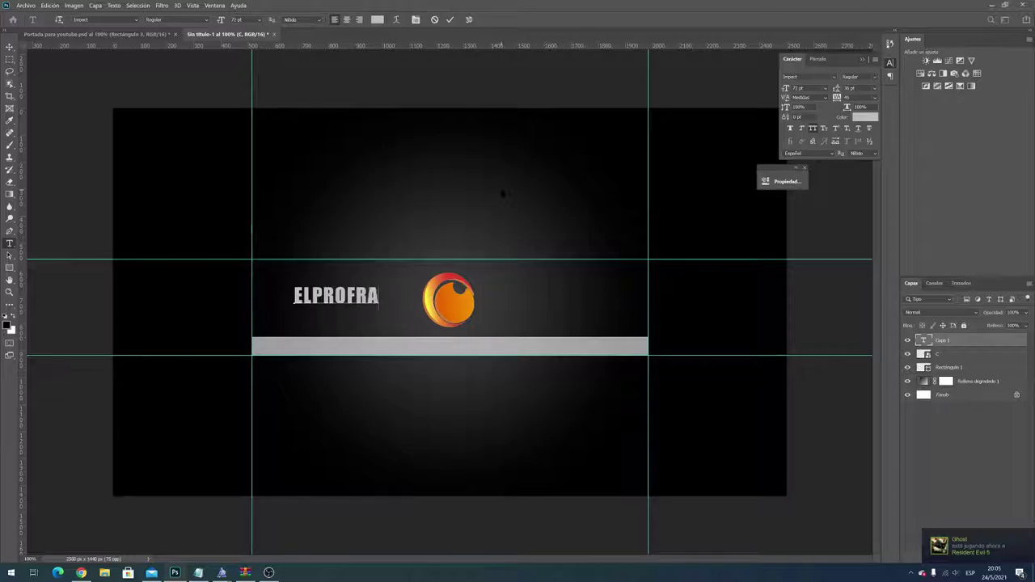
{"action": "type", "text": "NCO"}
{"action": "key", "text": "ctrl"}
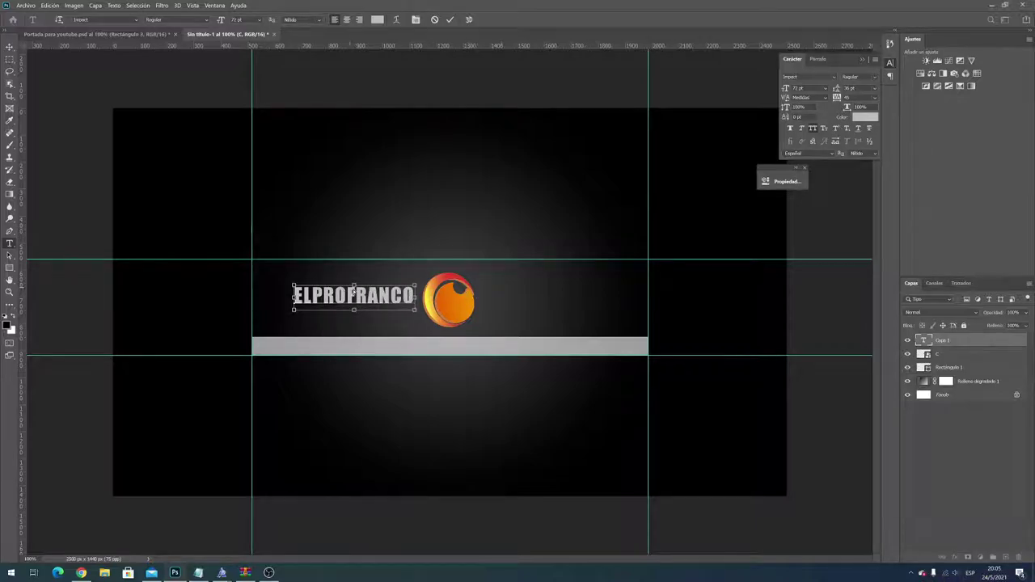
{"action": "left_click_drag", "start_coordinate": [393, 308], "coordinate": [373, 312]}
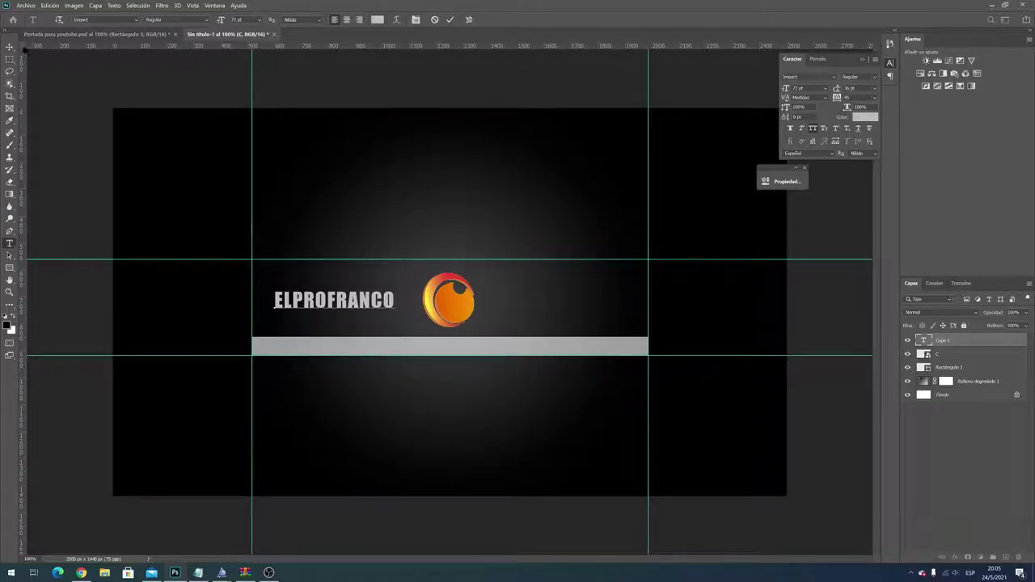
{"action": "left_click", "coordinate": [451, 19]}
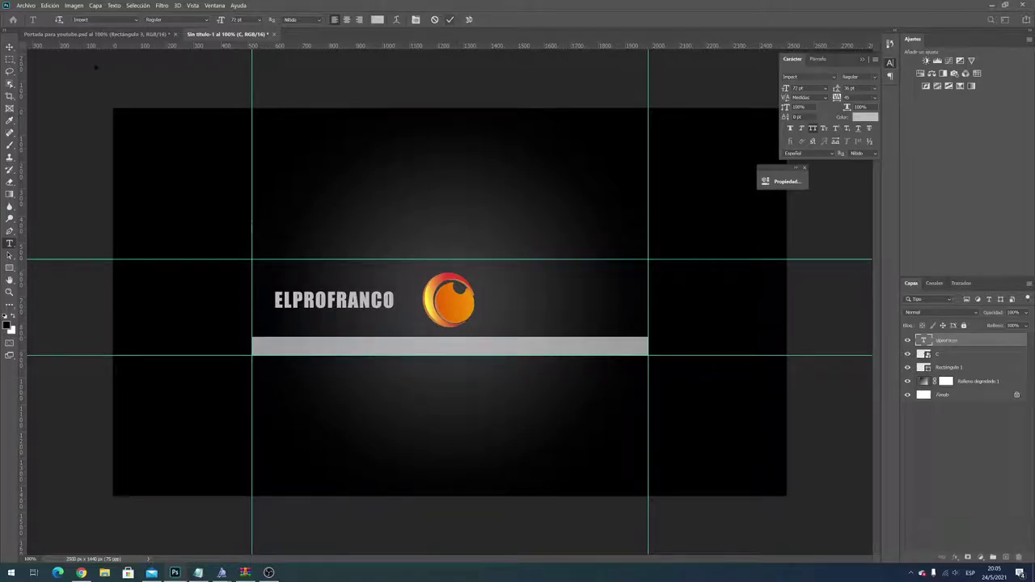
{"action": "left_click", "coordinate": [10, 46]}
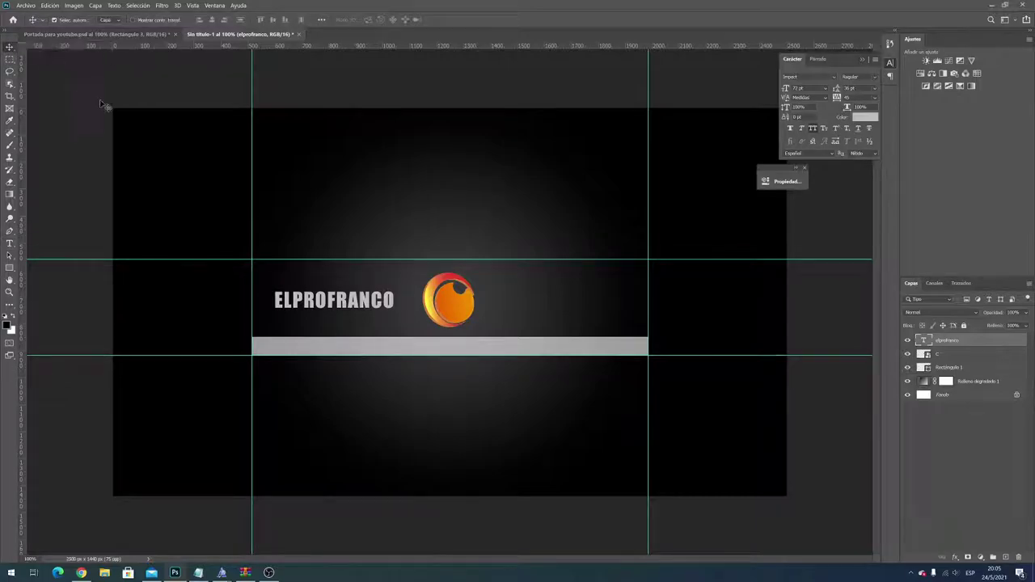
{"action": "left_click_drag", "start_coordinate": [364, 302], "coordinate": [581, 309]}
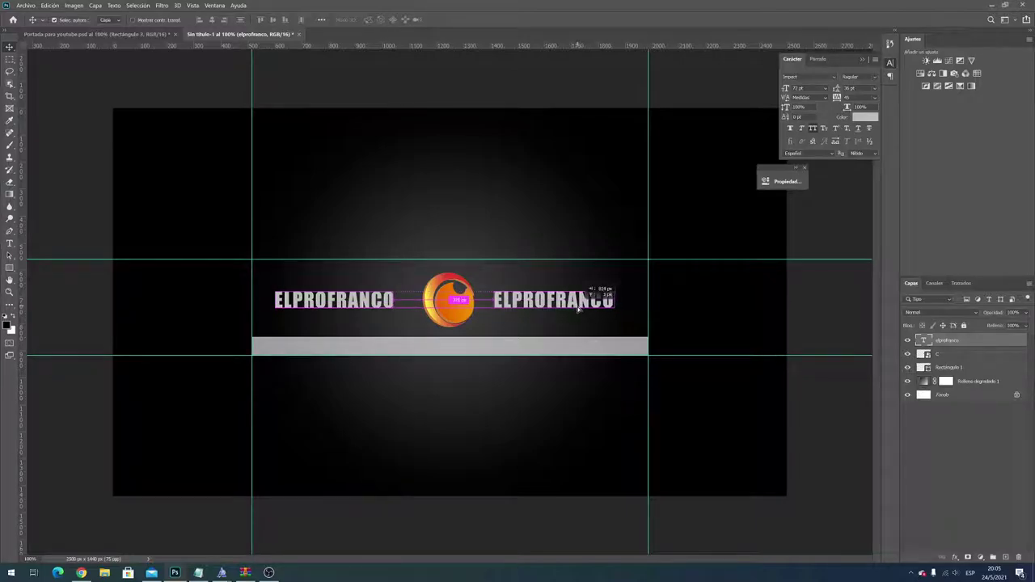
- Fine-tune the right-hand ELPROFRANCO copy and drop another copy onto the grey bar
{"action": "left_click_drag", "start_coordinate": [579, 309], "coordinate": [592, 306]}
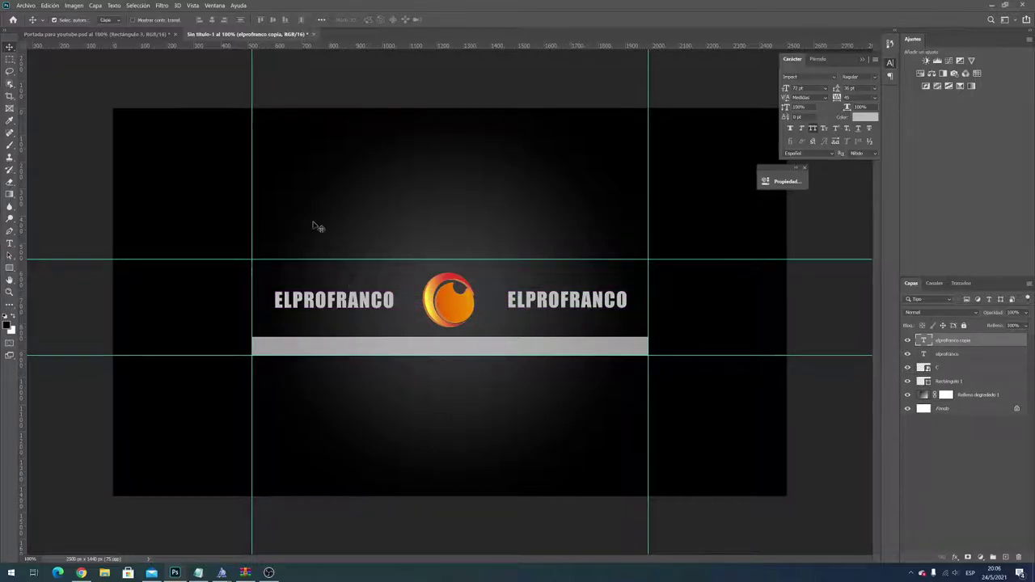
{"action": "left_click", "coordinate": [125, 35]}
{"action": "left_click", "coordinate": [246, 33]}
{"action": "left_click_drag", "start_coordinate": [358, 315], "coordinate": [350, 350]}
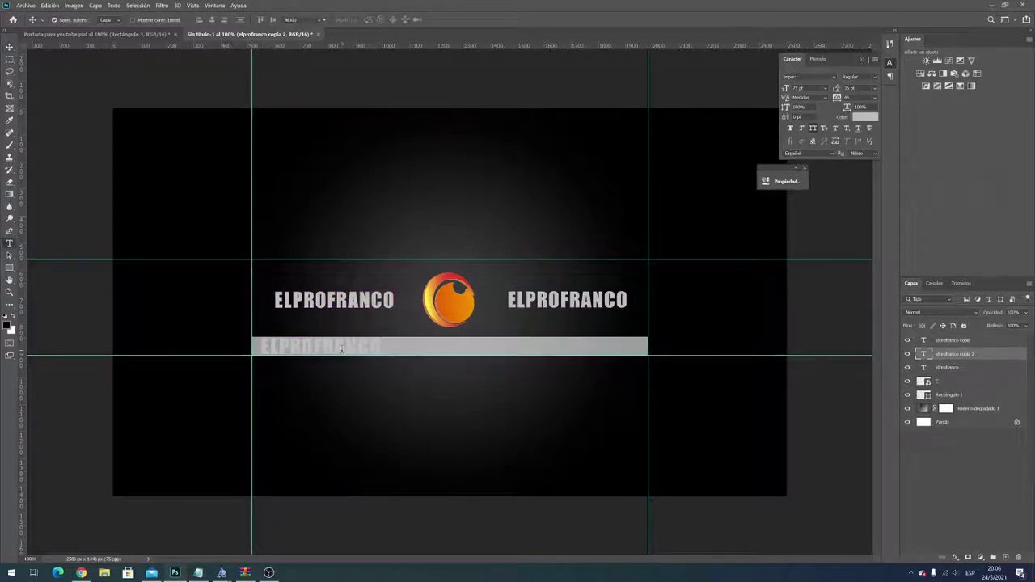
- Make the bar's ELPROFRANCO text dark grey at 36 pt and nudge it up slightly
{"action": "double_click", "coordinate": [346, 347]}
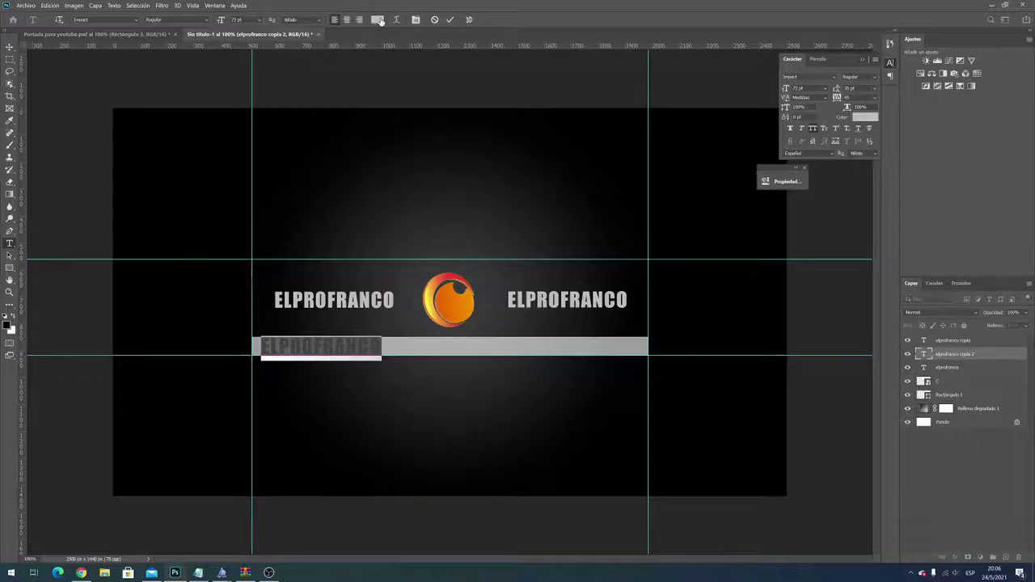
{"action": "left_click", "coordinate": [377, 19]}
{"action": "left_click", "coordinate": [299, 235]}
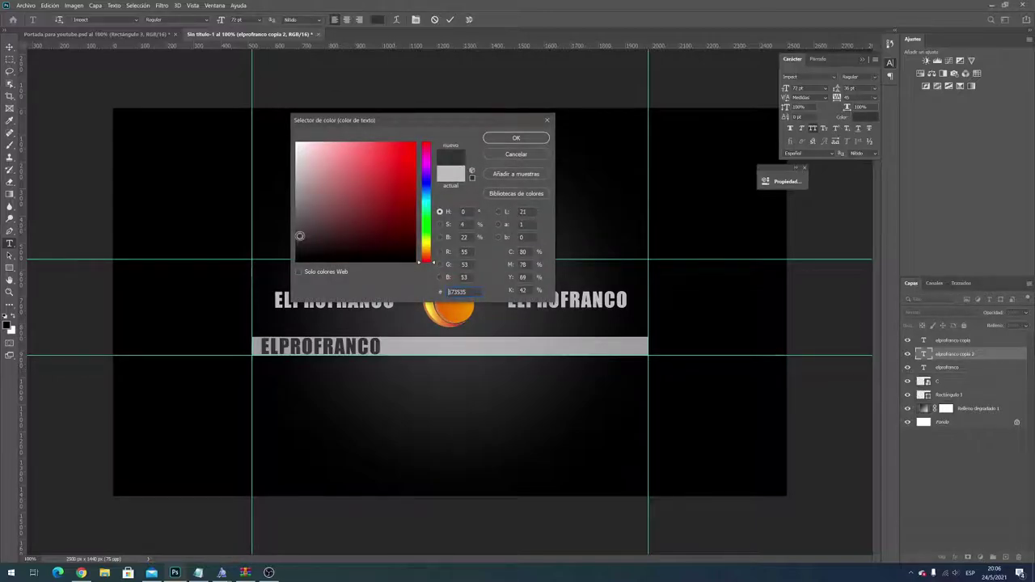
{"action": "left_click", "coordinate": [514, 139]}
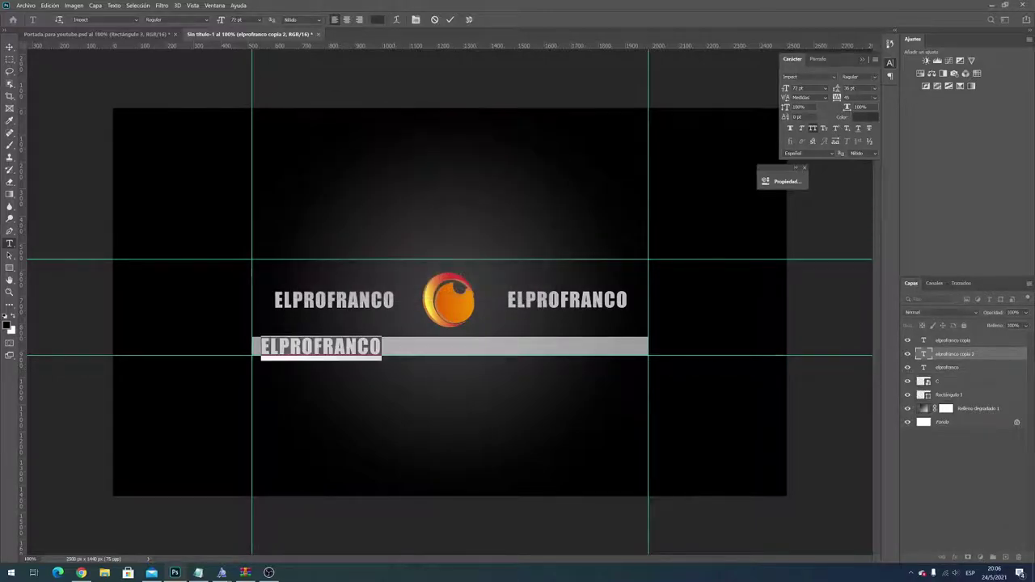
{"action": "left_click", "coordinate": [259, 20]}
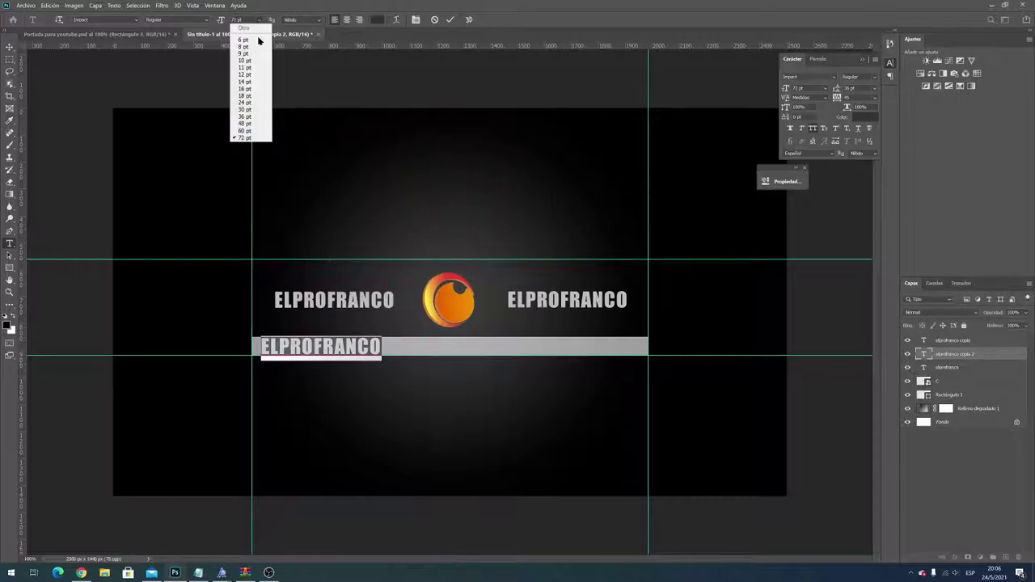
{"action": "left_click", "coordinate": [263, 113]}
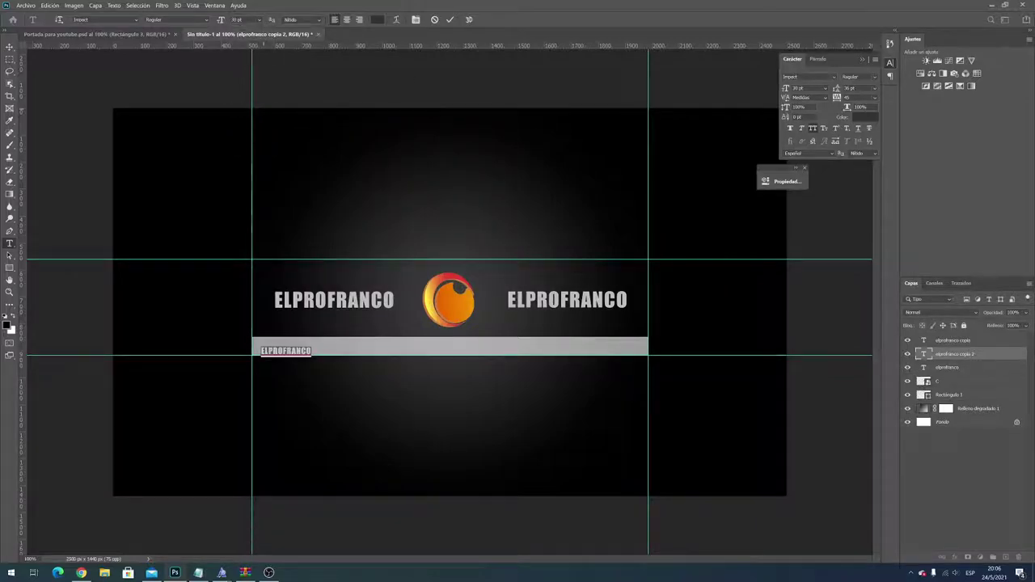
{"action": "left_click", "coordinate": [260, 20]}
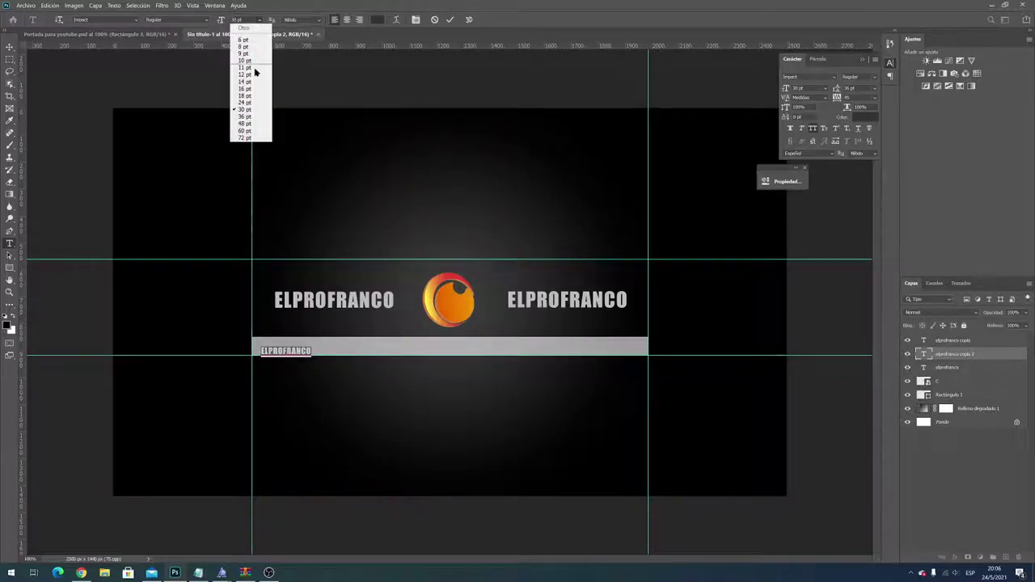
{"action": "left_click", "coordinate": [244, 116]}
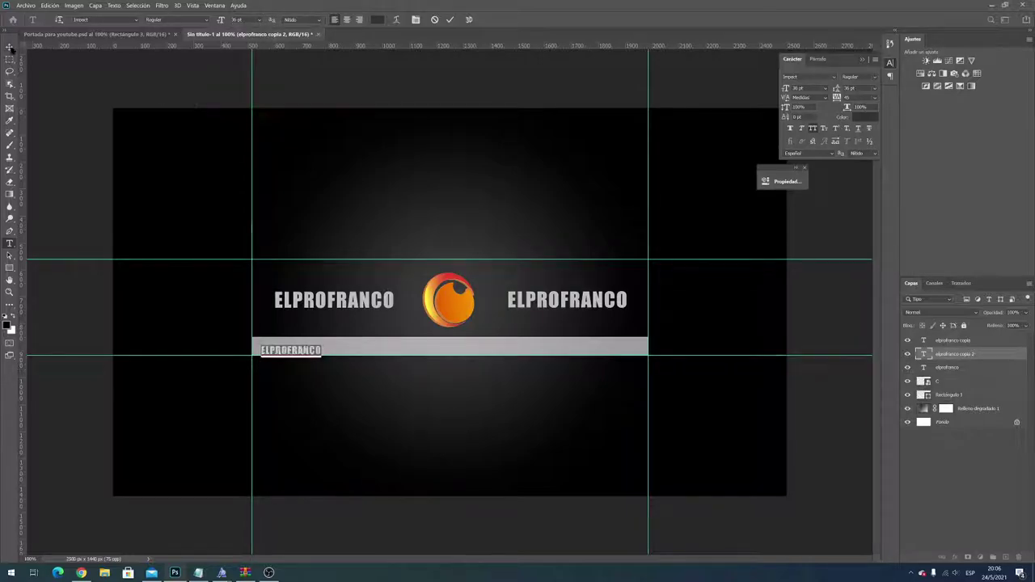
{"action": "left_click", "coordinate": [9, 46]}
{"action": "key", "text": "Up"}
{"action": "key", "text": "Up"}
{"action": "key", "text": "Up"}
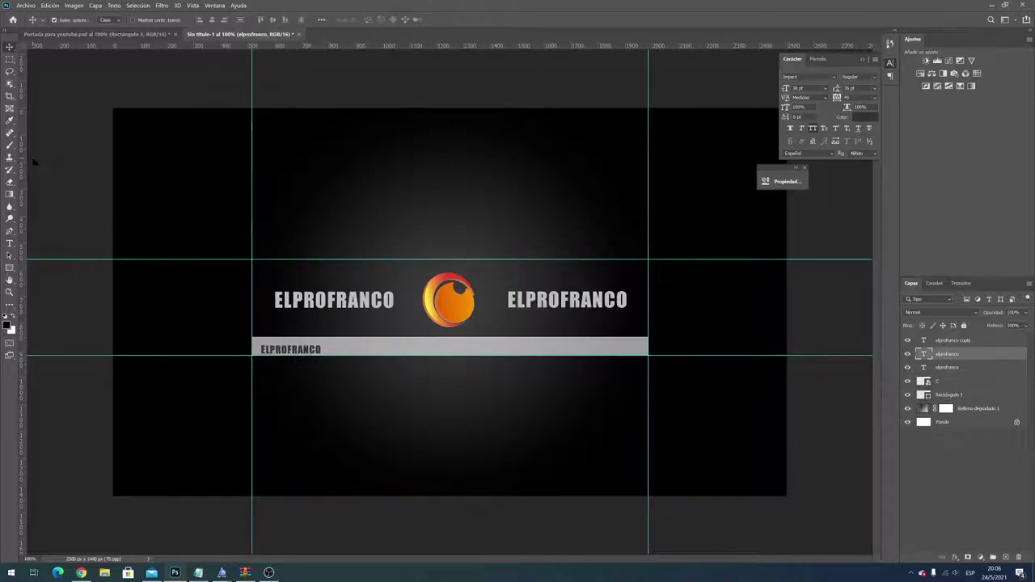
{"action": "key", "text": "Up"}
{"action": "key", "text": "Up"}
{"action": "key", "text": "Up"}
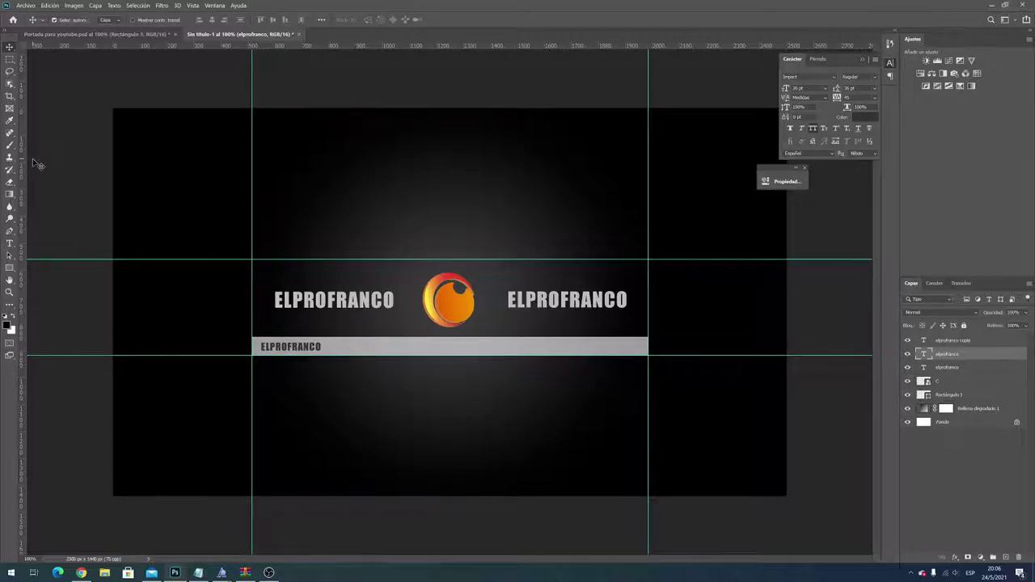
- Add right and centre copies of the bar text, and spread the two ELPROFRANCO headings slightly apart
{"action": "left_click_drag", "start_coordinate": [297, 350], "coordinate": [615, 348]}
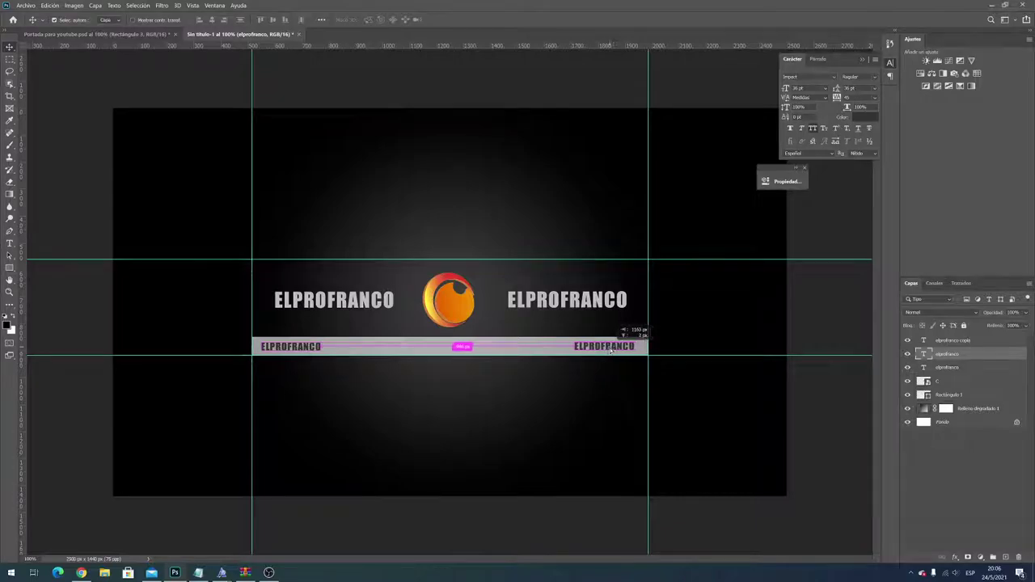
{"action": "left_click_drag", "start_coordinate": [614, 347], "coordinate": [451, 350]}
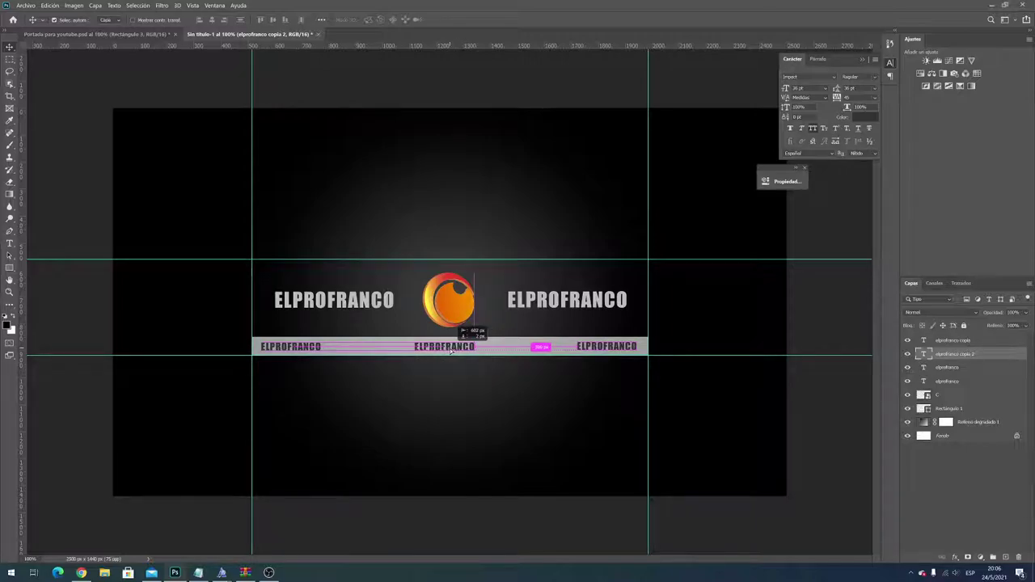
{"action": "left_click_drag", "start_coordinate": [451, 350], "coordinate": [451, 350]}
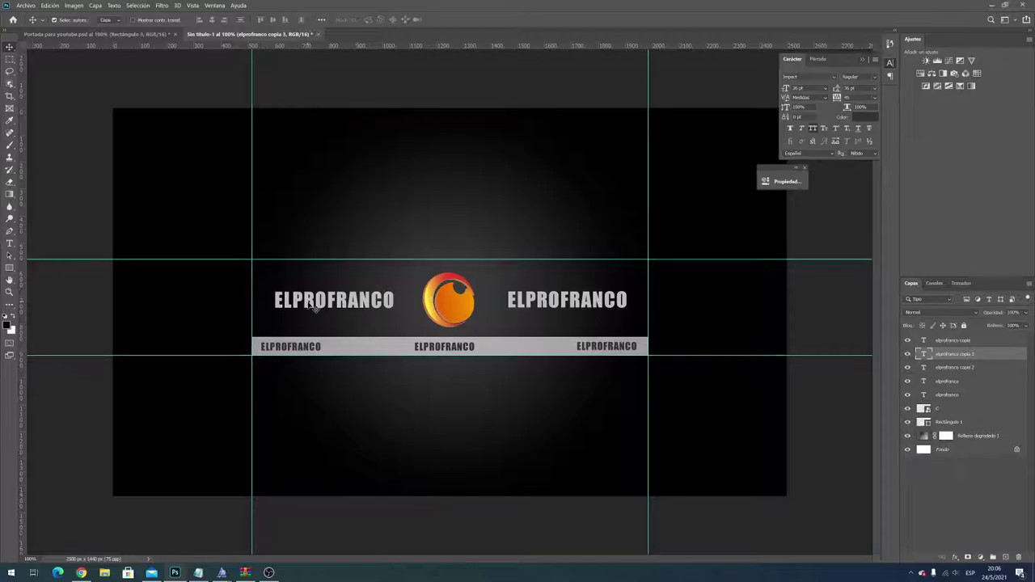
{"action": "left_click", "coordinate": [316, 305]}
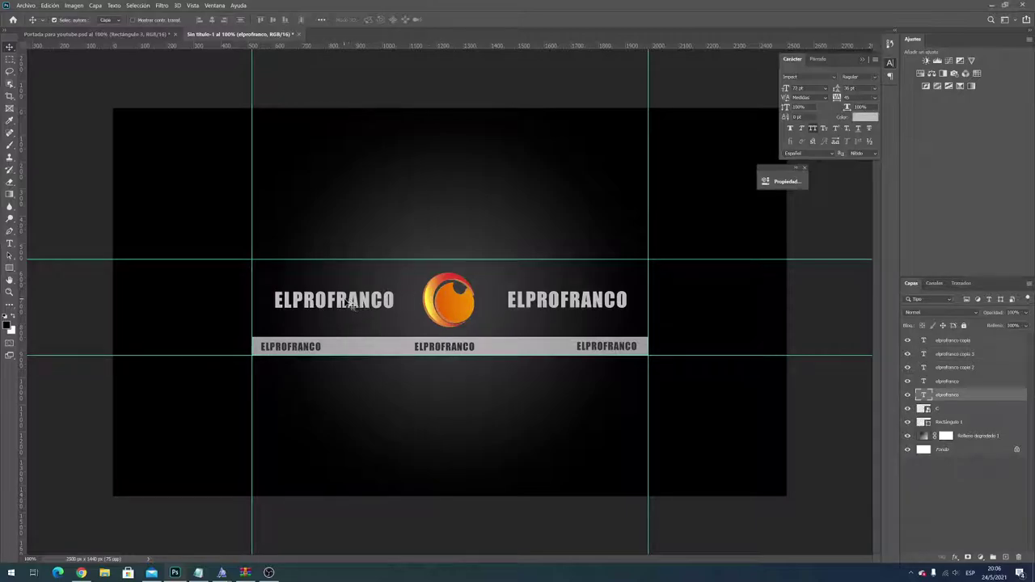
{"action": "left_click_drag", "start_coordinate": [351, 303], "coordinate": [338, 303]}
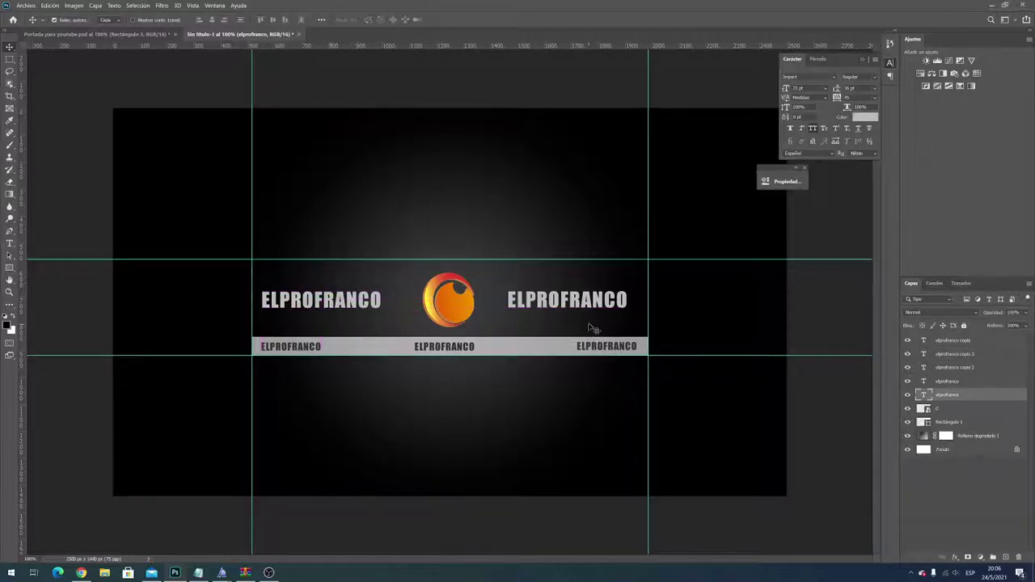
{"action": "left_click_drag", "start_coordinate": [599, 300], "coordinate": [611, 300]}
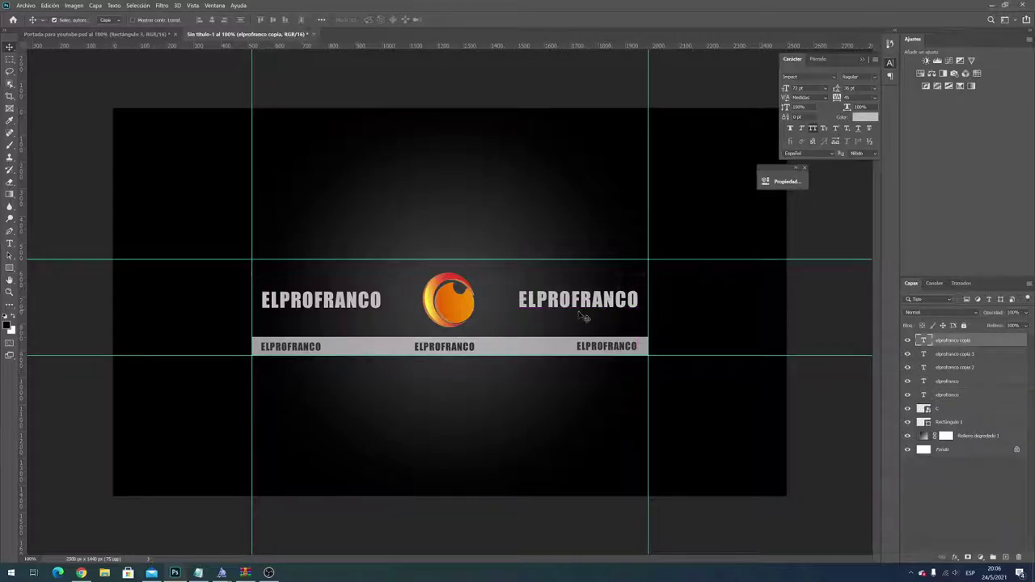
- Transform the orange logo and nudge it to sit centred between the headings
{"action": "left_click", "coordinate": [468, 319]}
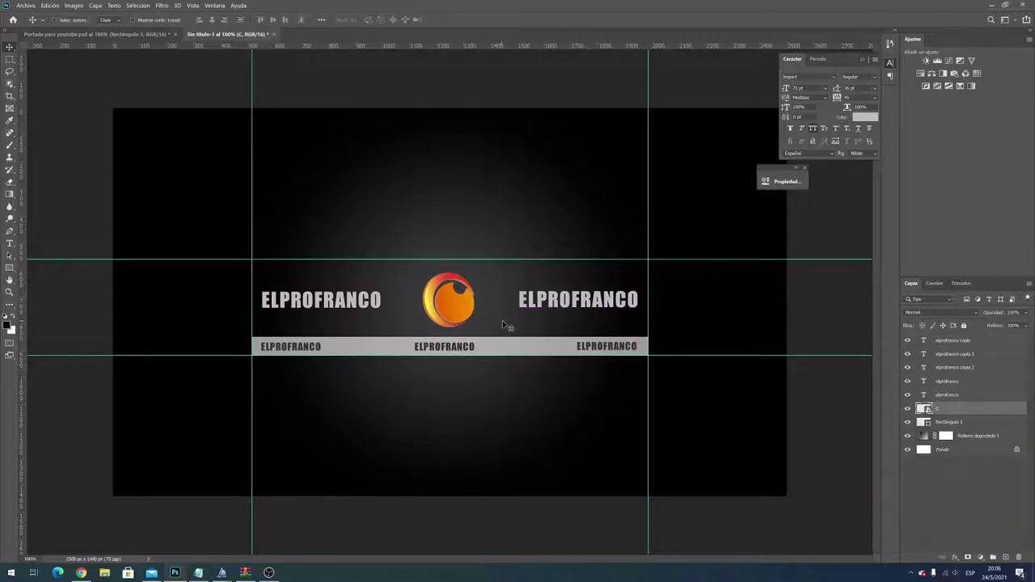
{"action": "key", "text": "ctrl+t"}
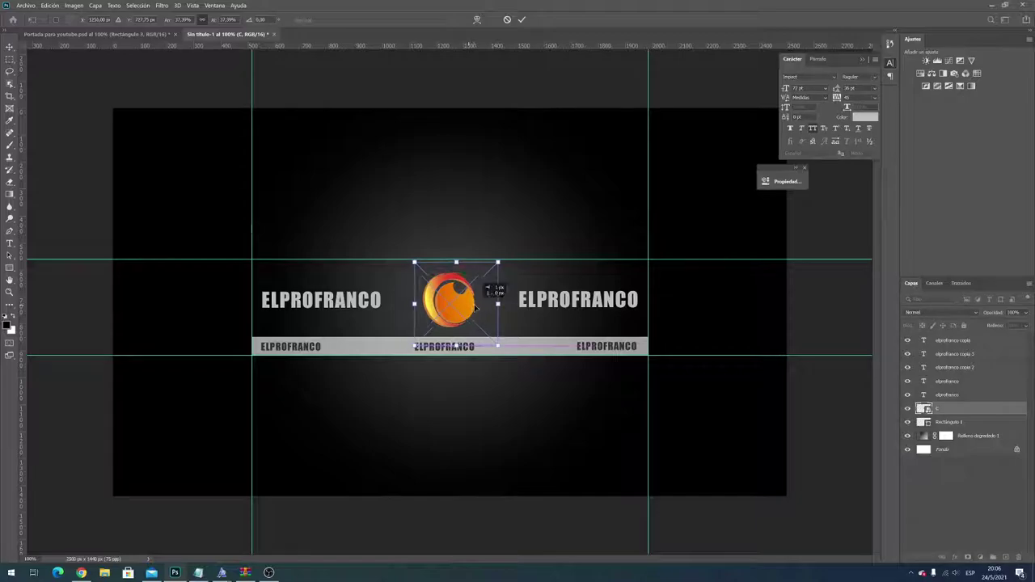
{"action": "left_click_drag", "start_coordinate": [477, 302], "coordinate": [469, 310]}
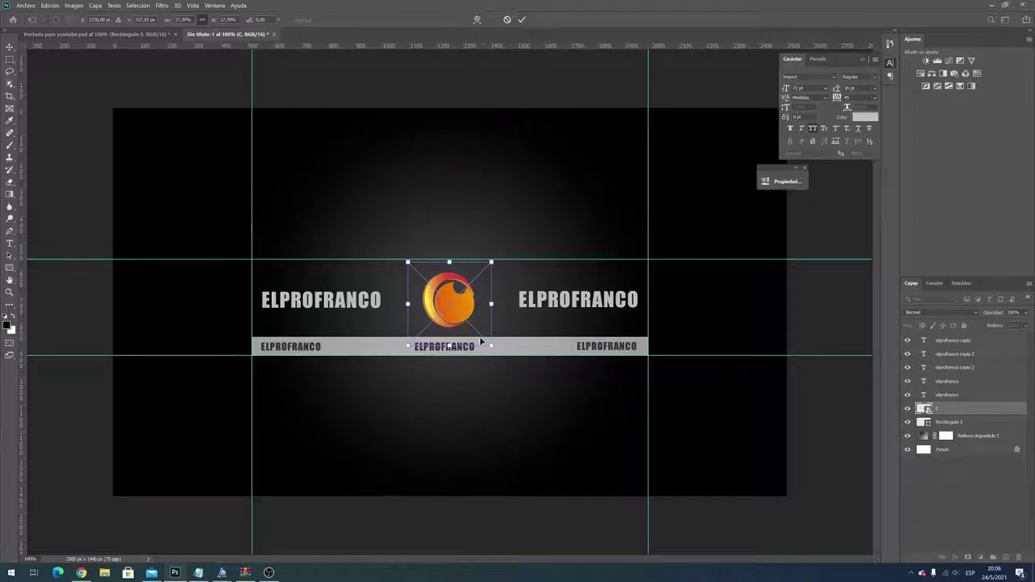
{"action": "key", "text": "Return"}
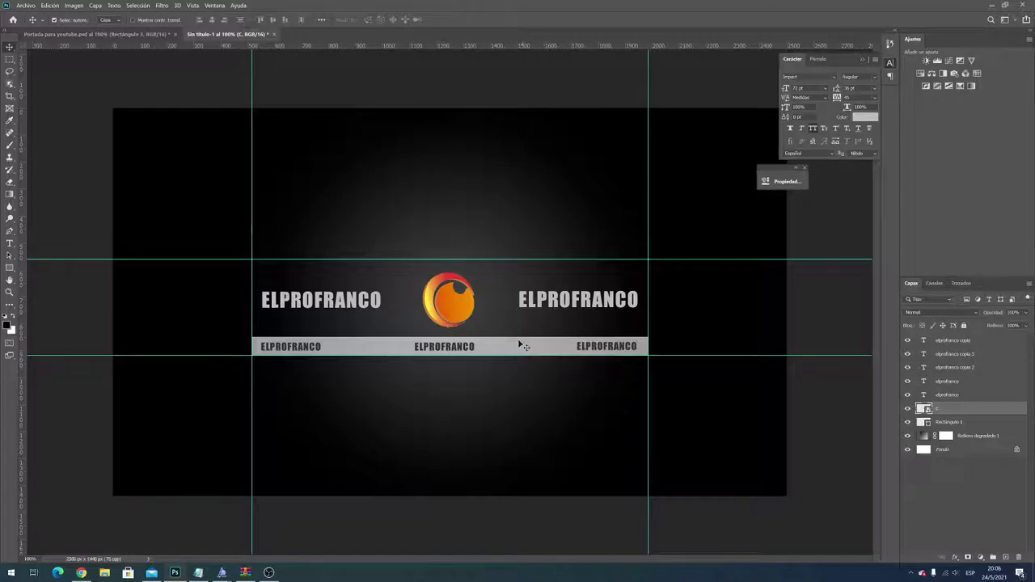
{"action": "left_click_drag", "start_coordinate": [451, 318], "coordinate": [444, 316]}
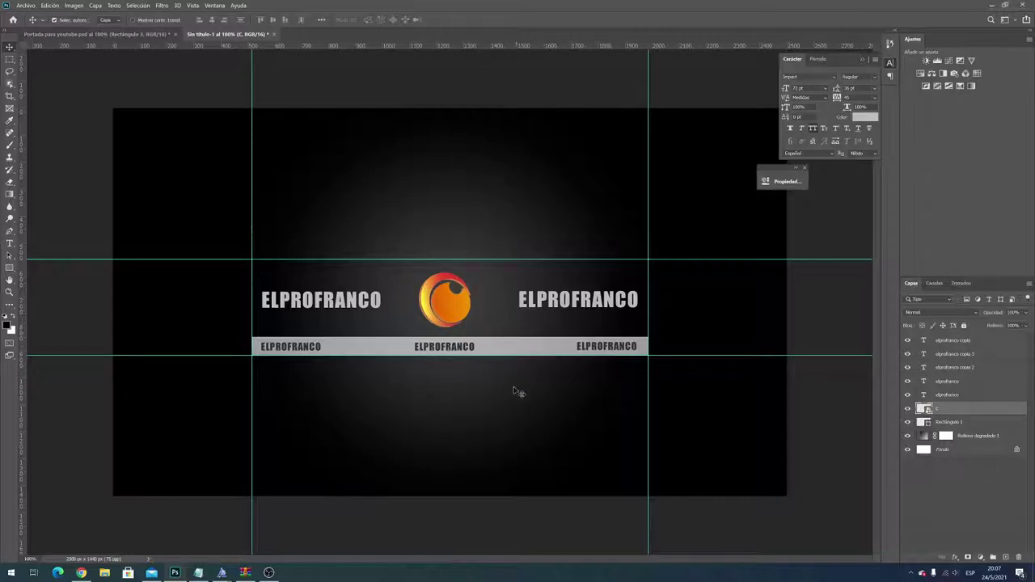
{"action": "left_click", "coordinate": [97, 34]}
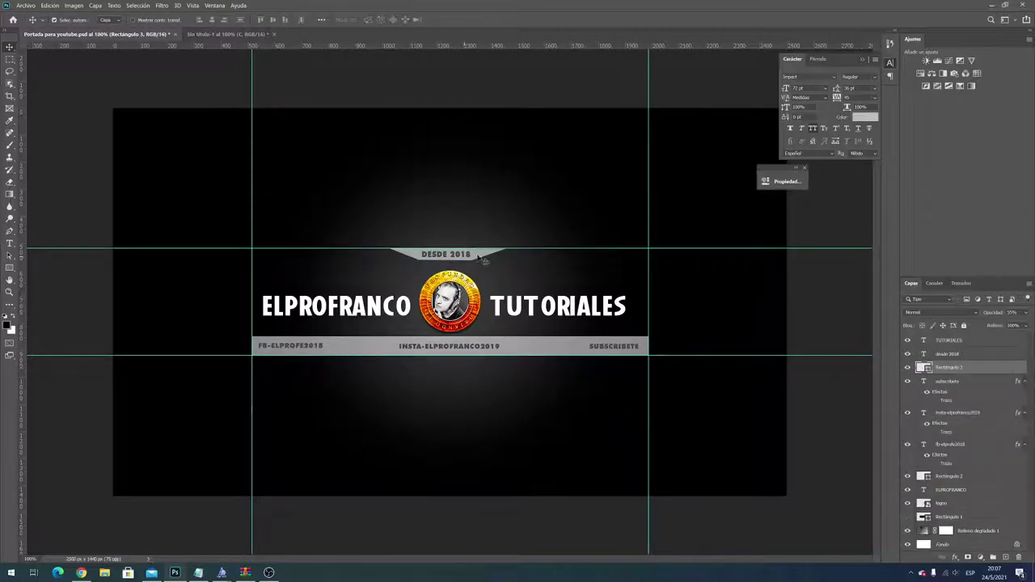
{"action": "left_click", "coordinate": [224, 34]}
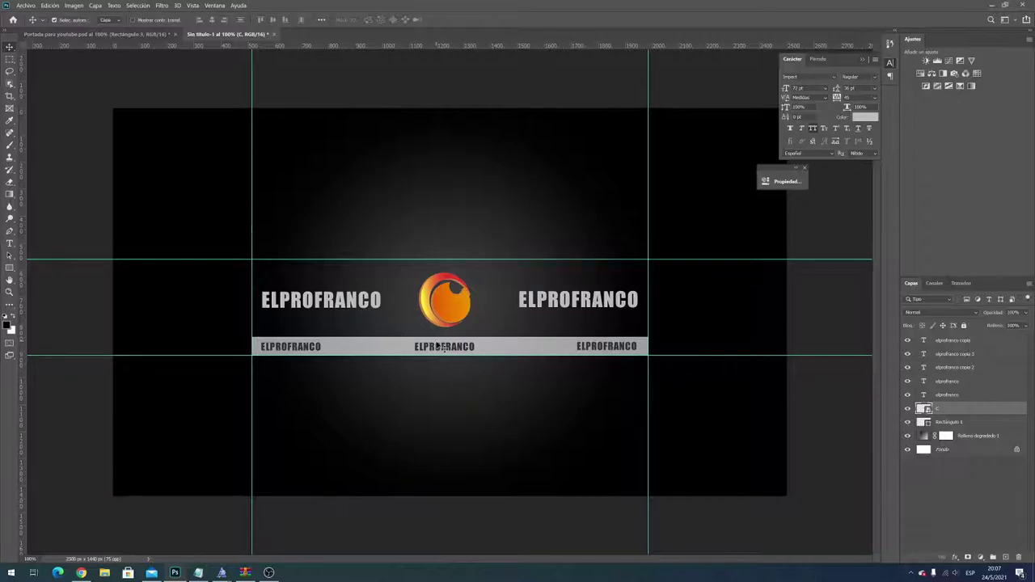
{"action": "scroll", "coordinate": [436, 346], "scroll_direction": "up", "scroll_amount": 1}
{"action": "scroll", "coordinate": [437, 346], "scroll_direction": "up", "scroll_amount": 1}
{"action": "scroll", "coordinate": [436, 346], "scroll_direction": "down", "scroll_amount": 1}
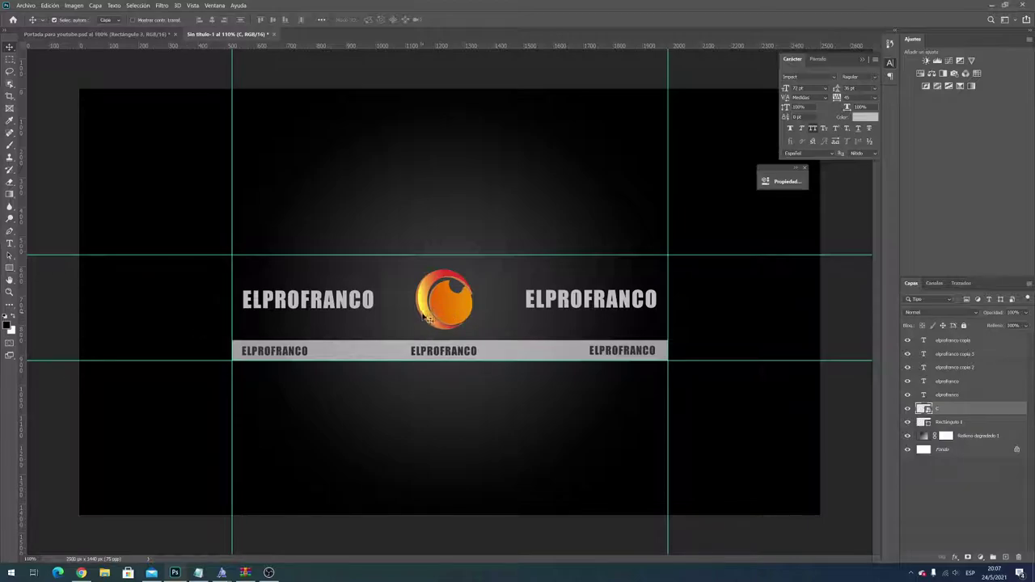
- Copy the orange logo to the banner's far left and far right, lining both up with the names
{"action": "key", "text": "ctrl"}
{"action": "left_click_drag", "start_coordinate": [456, 311], "coordinate": [157, 319]}
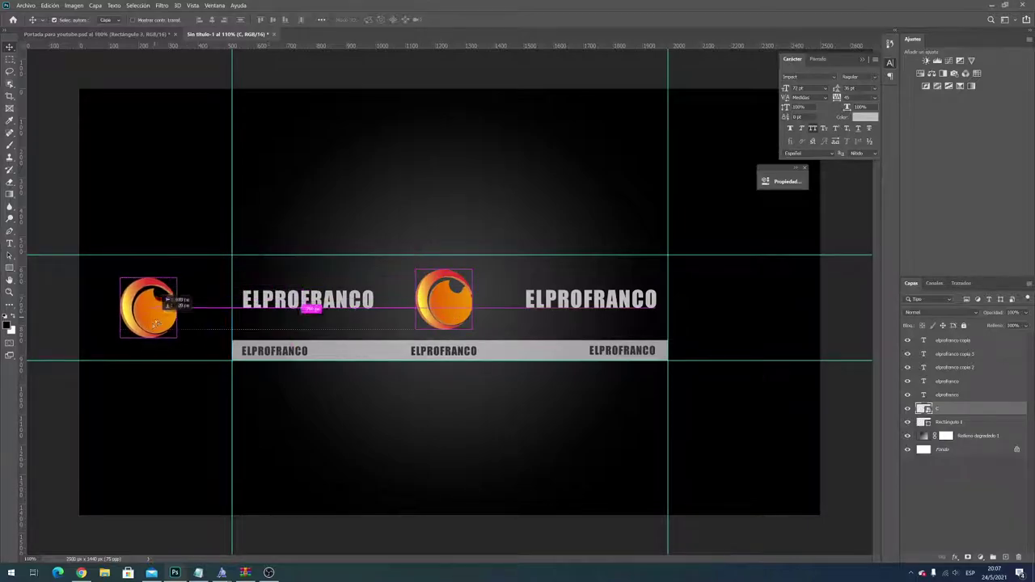
{"action": "mouse_move", "coordinate": [441, 309]}
{"action": "left_mouse_down"}
{"action": "mouse_move", "coordinate": [742, 294]}
{"action": "mouse_move", "coordinate": [764, 316]}
{"action": "mouse_move", "coordinate": [768, 306]}
{"action": "left_mouse_up"}
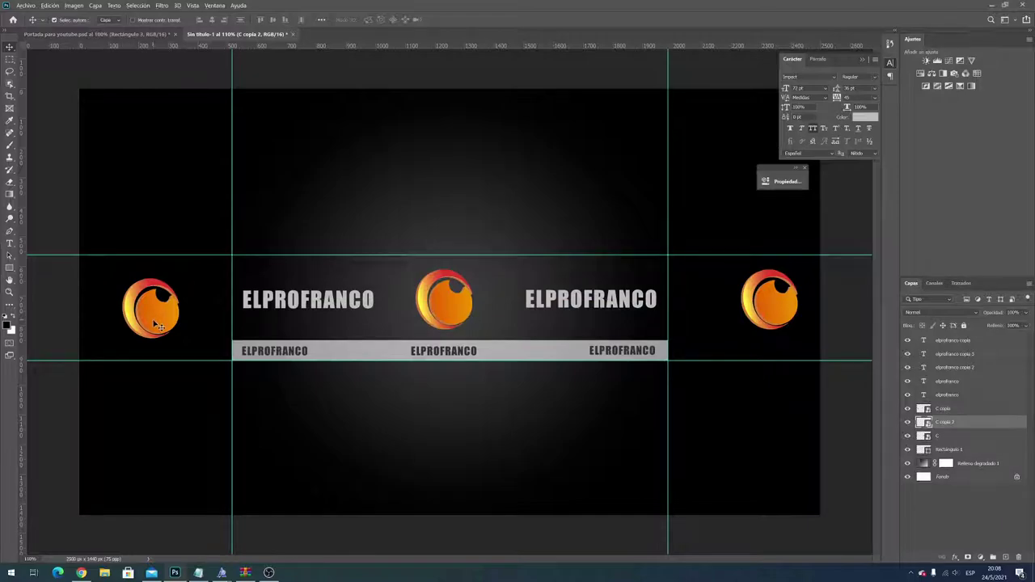
{"action": "left_click_drag", "start_coordinate": [159, 325], "coordinate": [158, 318]}
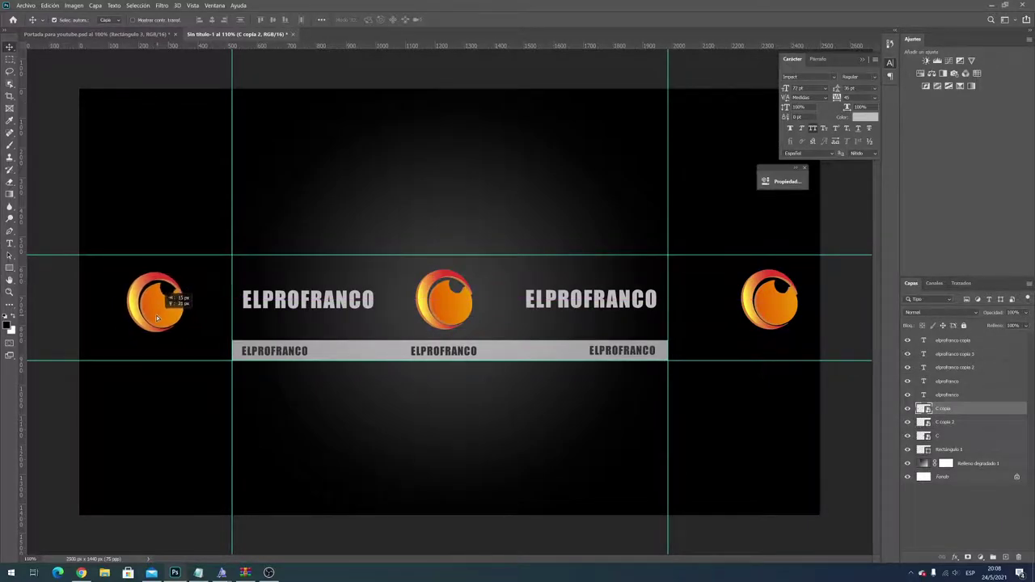
{"action": "left_click_drag", "start_coordinate": [157, 317], "coordinate": [159, 309]}
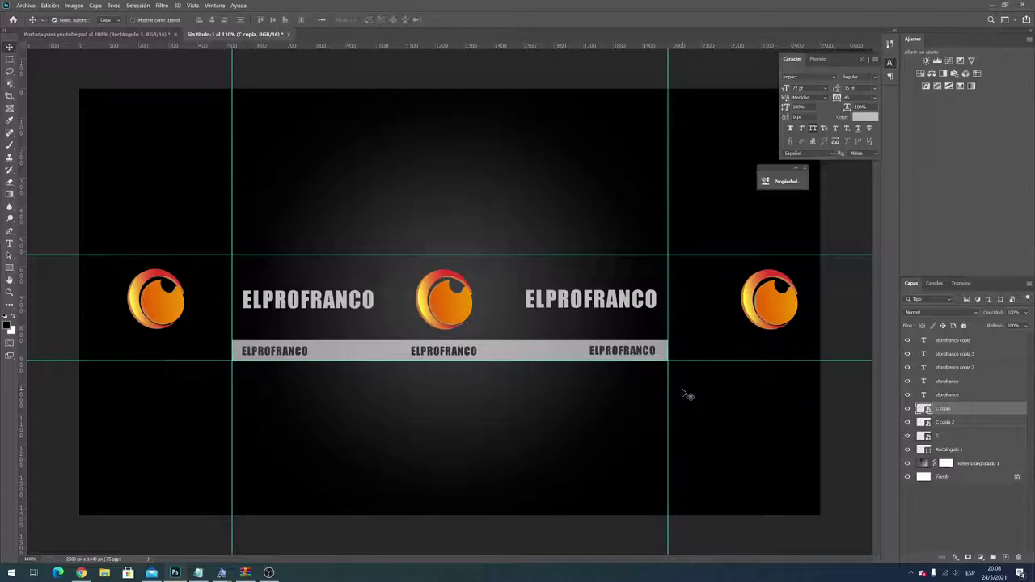
- Save the banner 'Sin título-1' via Save As in JPEG format
{"action": "left_click", "coordinate": [29, 6]}
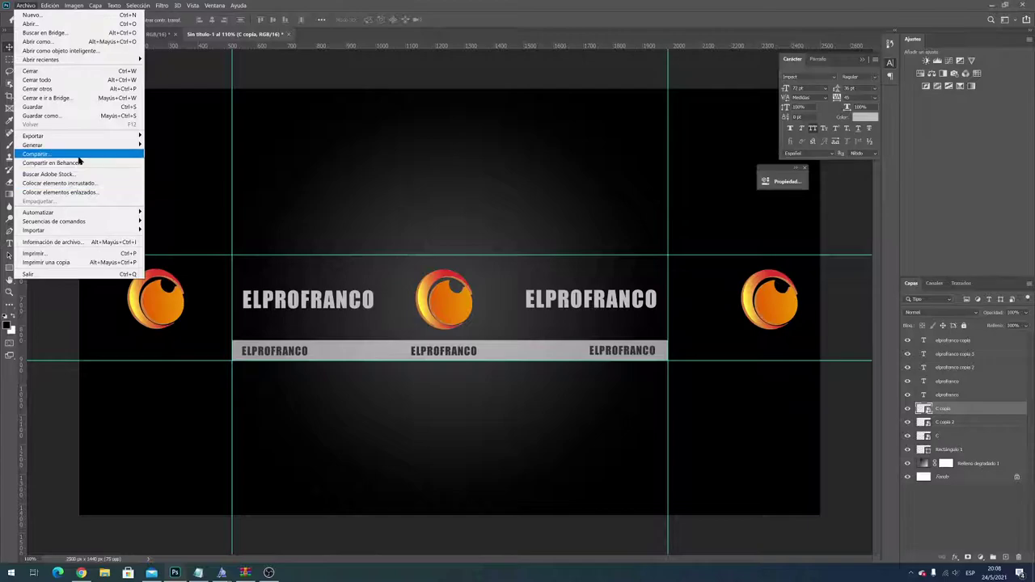
{"action": "left_click", "coordinate": [48, 116]}
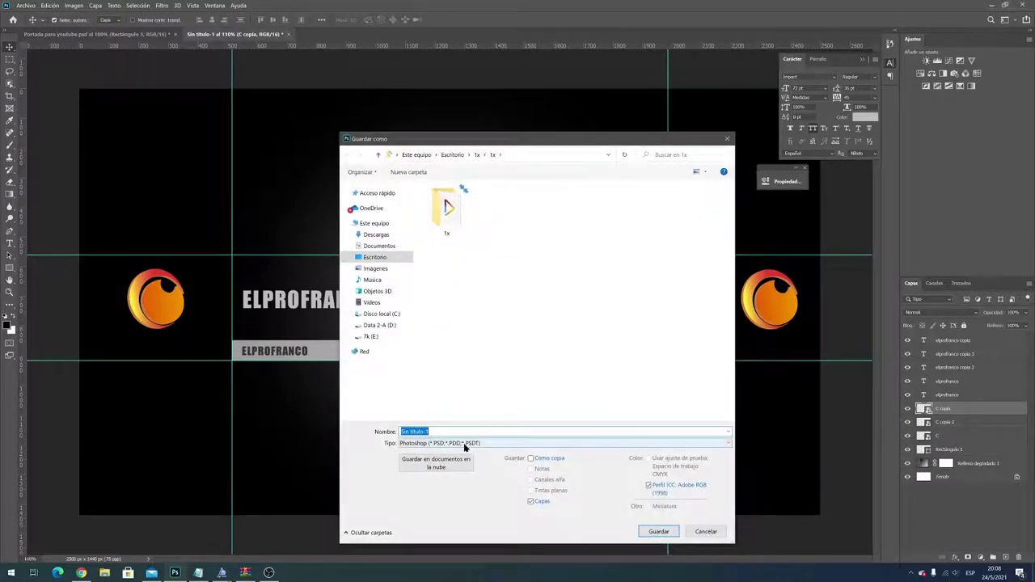
{"action": "left_click", "coordinate": [507, 442]}
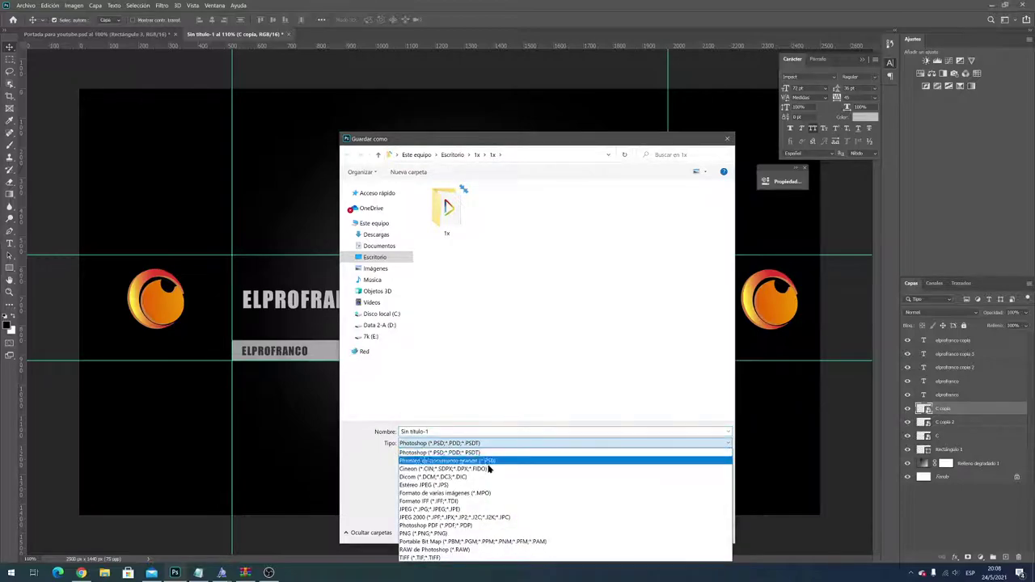
{"action": "left_click", "coordinate": [462, 508]}
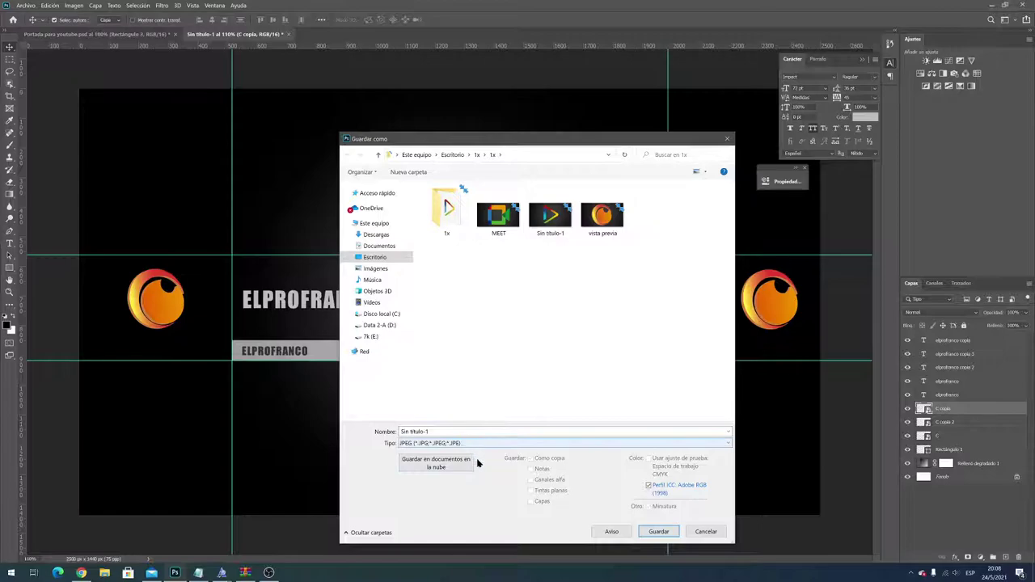
{"action": "left_click", "coordinate": [658, 531]}
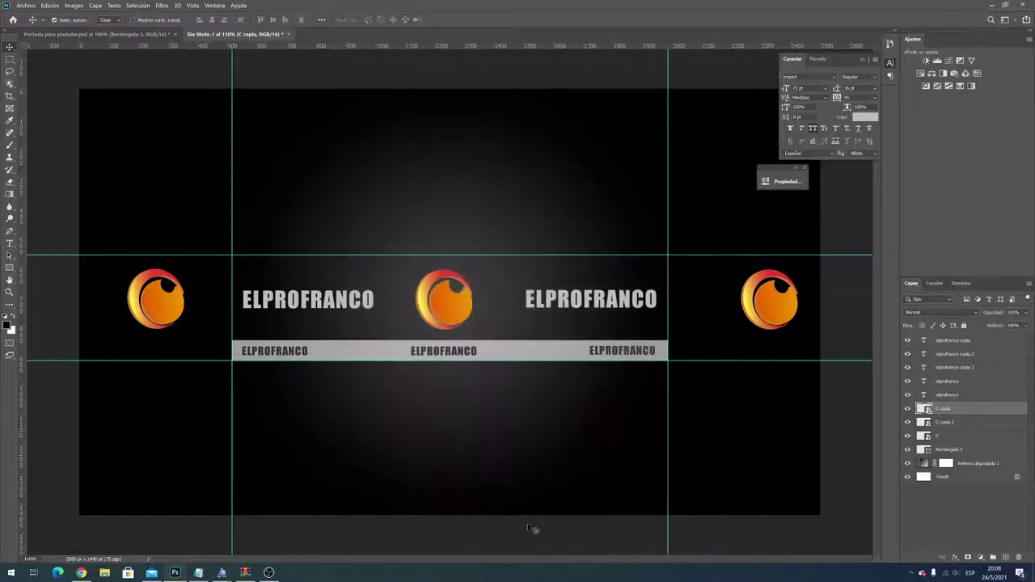
- Switch to Chrome and open the channel customisation settings in YouTube Studio
{"action": "left_click", "coordinate": [81, 572]}
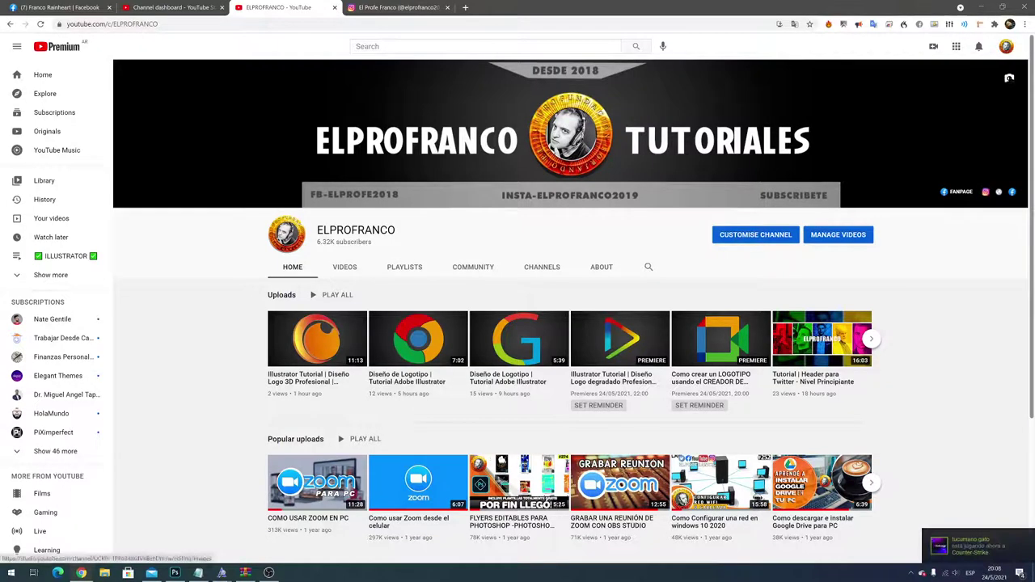
{"action": "left_click", "coordinate": [1010, 80]}
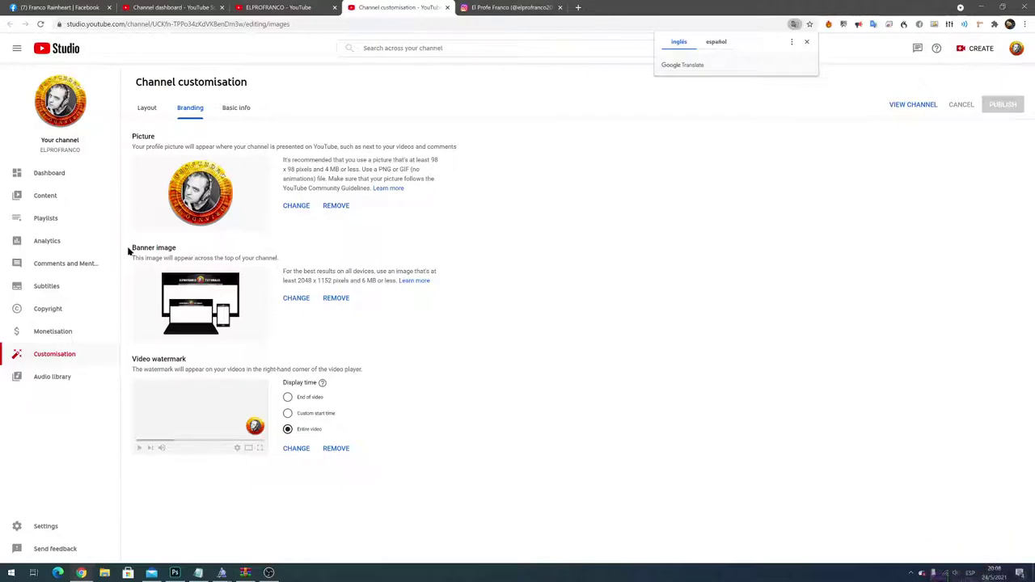
{"action": "mouse_move", "coordinate": [132, 246]}
{"action": "left_mouse_down"}
{"action": "mouse_move", "coordinate": [250, 266]}
{"action": "mouse_move", "coordinate": [396, 338]}
{"action": "left_mouse_up"}
- Replace the banner image with 'Portada para youtube 7', accept the crop and publish
{"action": "left_click", "coordinate": [293, 299]}
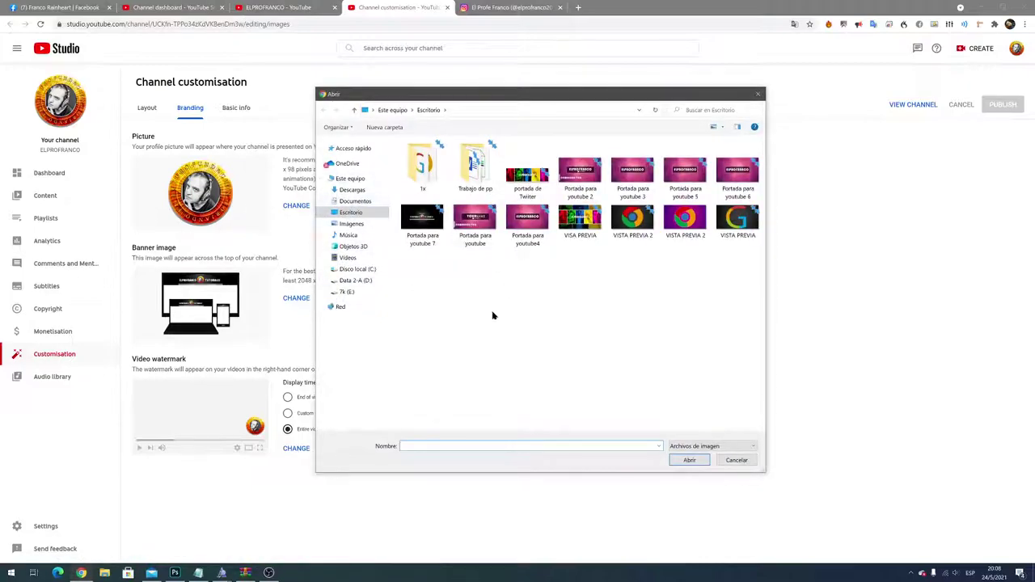
{"action": "left_click", "coordinate": [434, 238]}
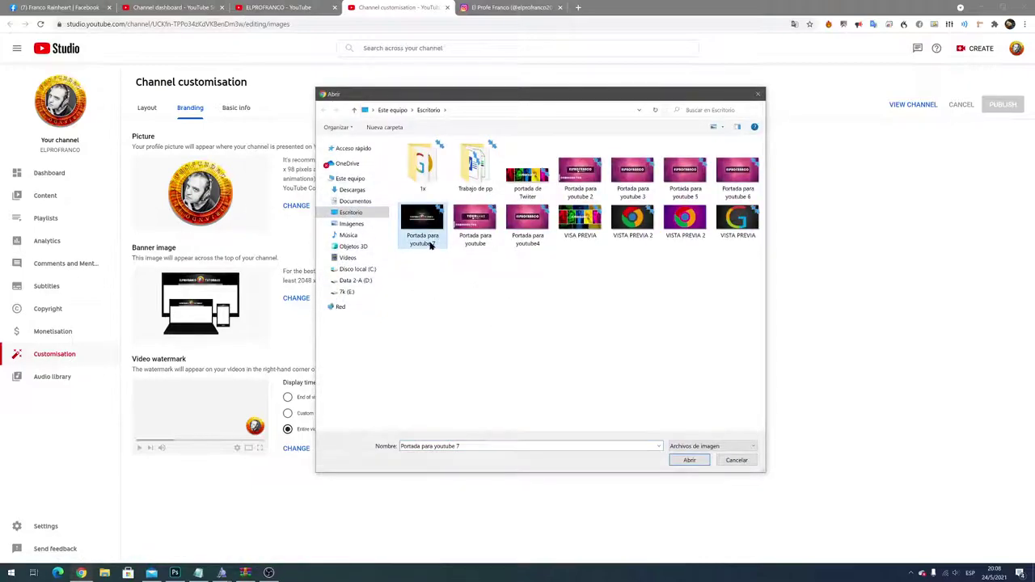
{"action": "double_click", "coordinate": [419, 234]}
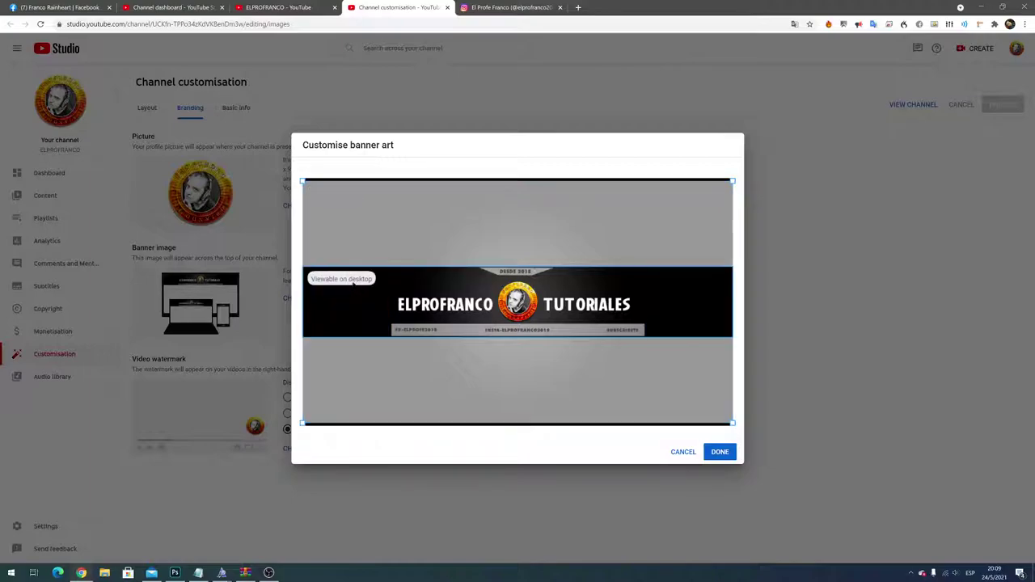
{"action": "left_click", "coordinate": [726, 454]}
{"action": "left_click", "coordinate": [1013, 107]}
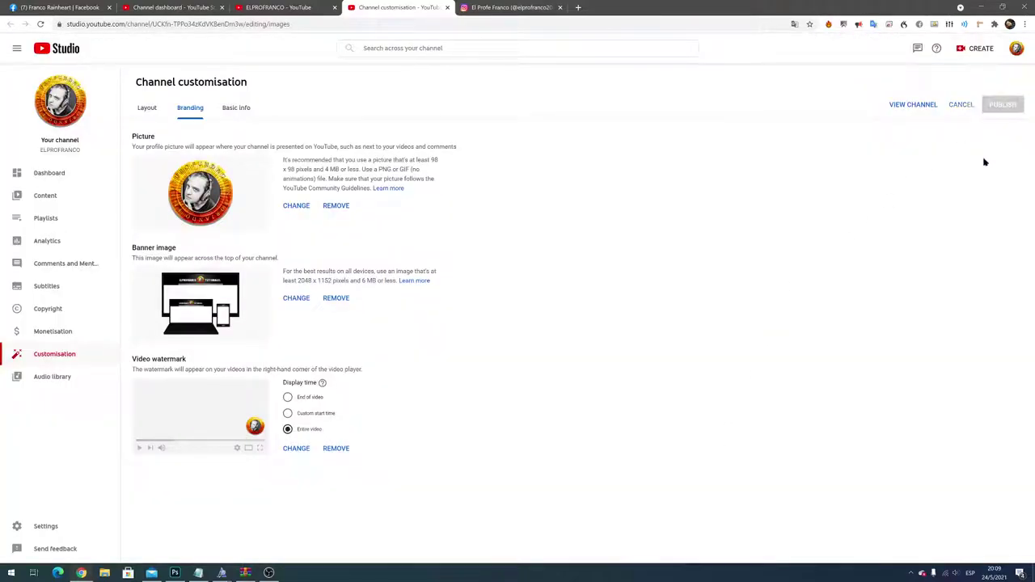
- Switch to the ELPROFRANCO – YouTube tab and reload it
{"action": "left_click", "coordinate": [263, 5]}
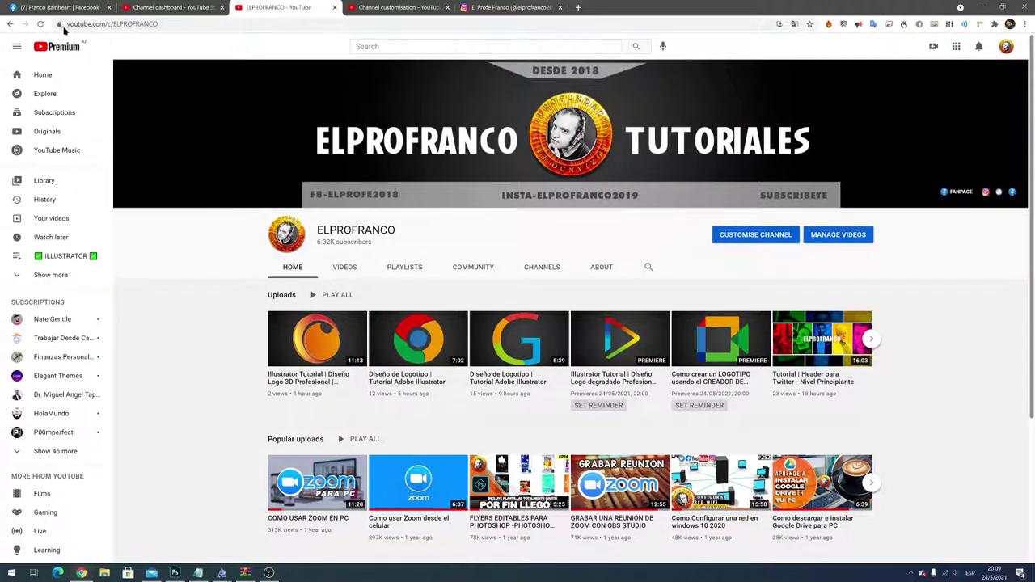
{"action": "left_click", "coordinate": [40, 24]}
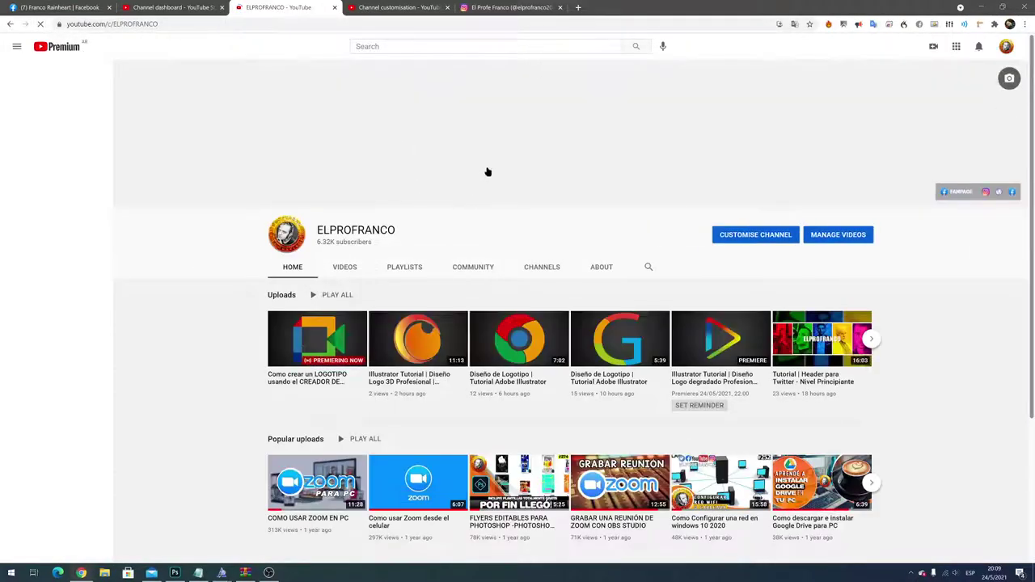